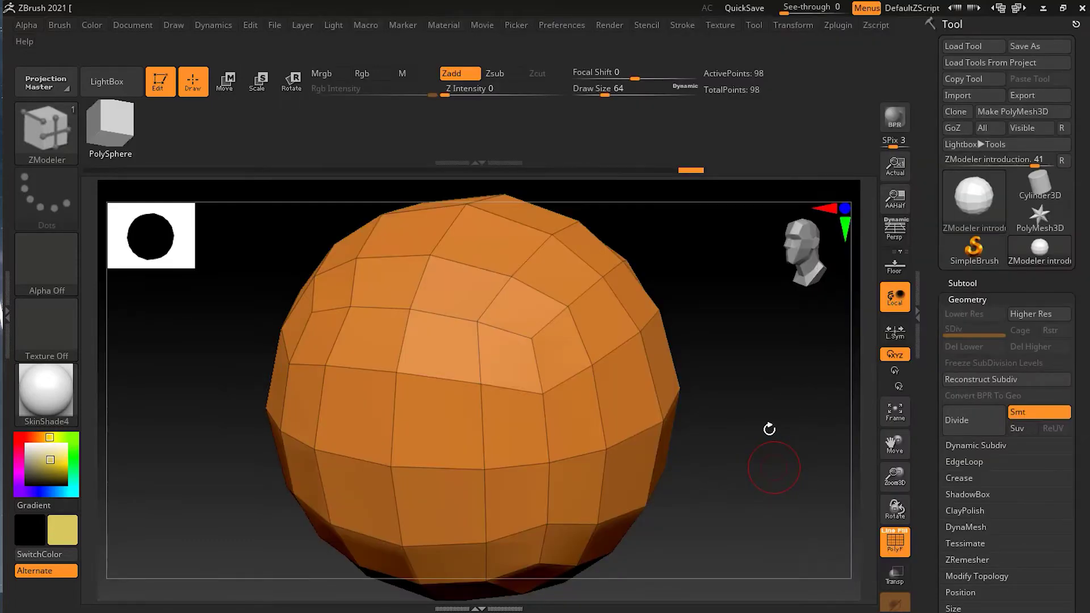
Step: Set the ZModeler polygon action to Extrude with A Single Poly as target and One Side Poly as modifier
drag(770, 432, 759, 409)
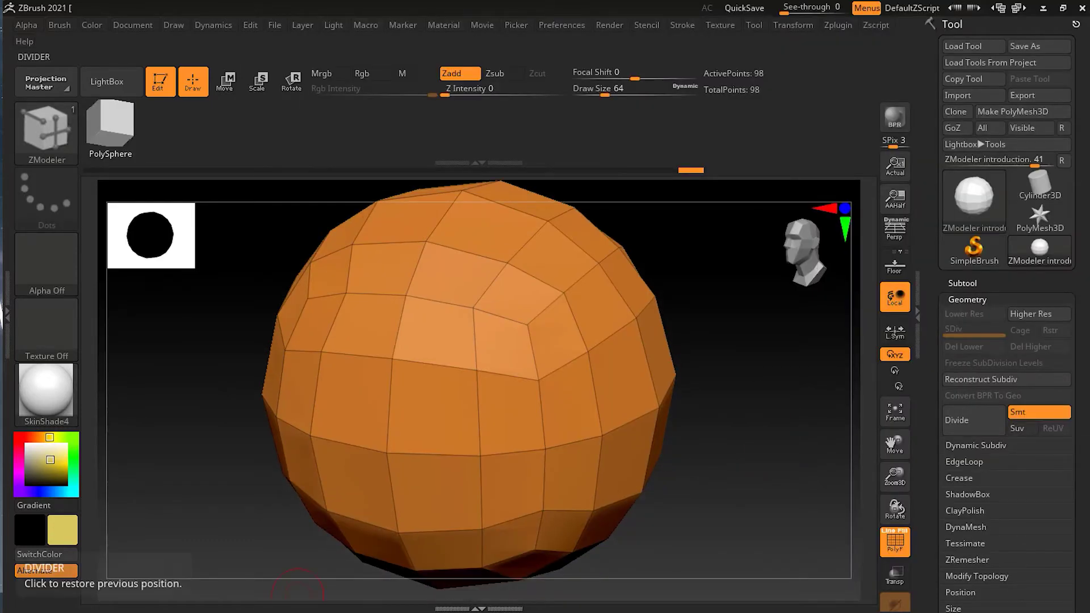
shift+drag(757, 457, 763, 424)
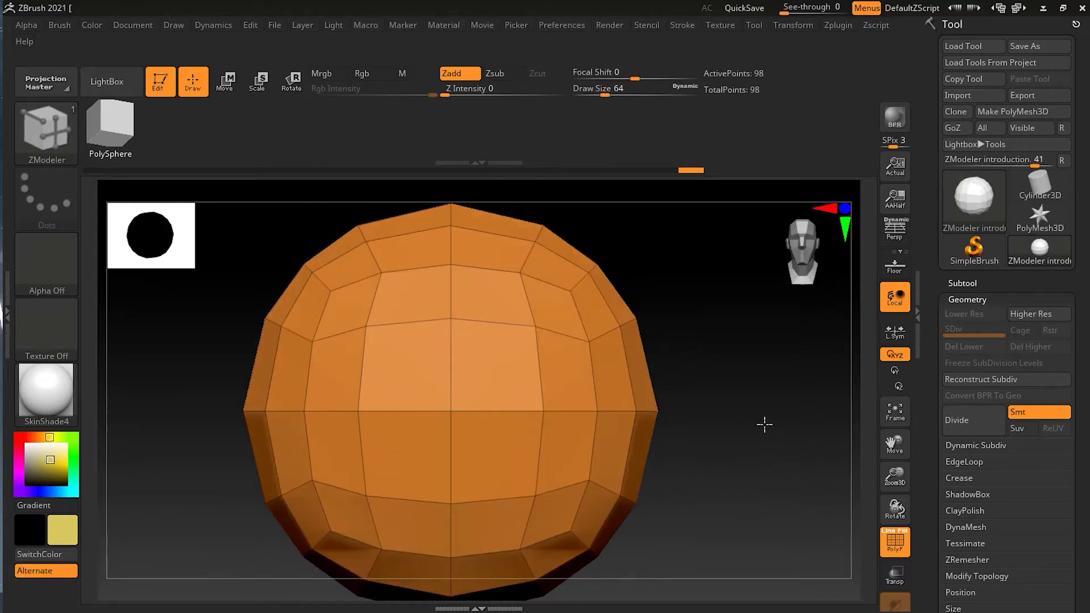
drag(747, 470, 755, 414)
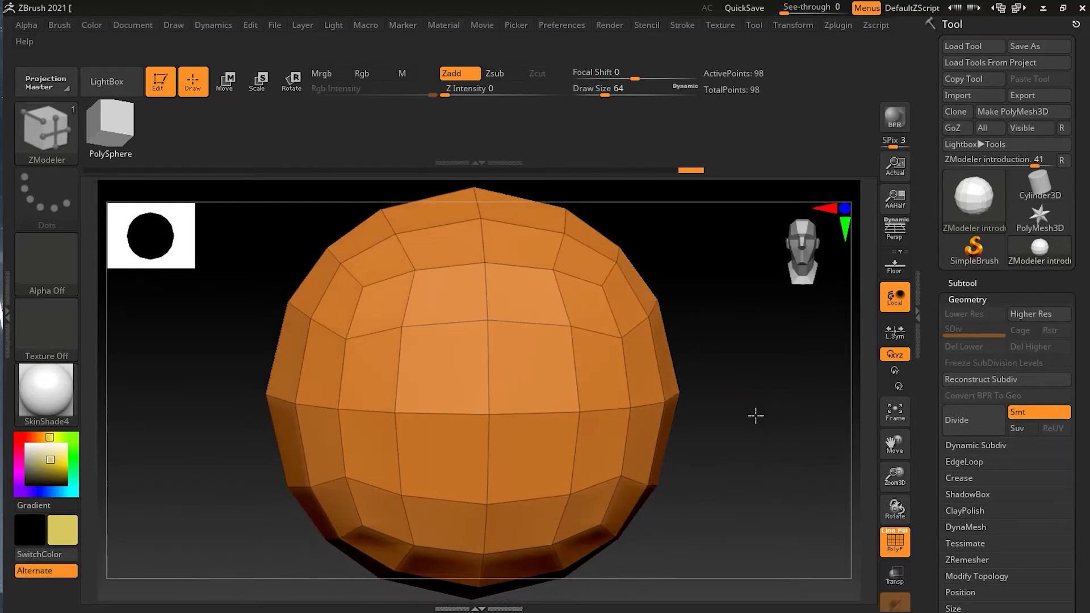
drag(761, 470, 742, 482)
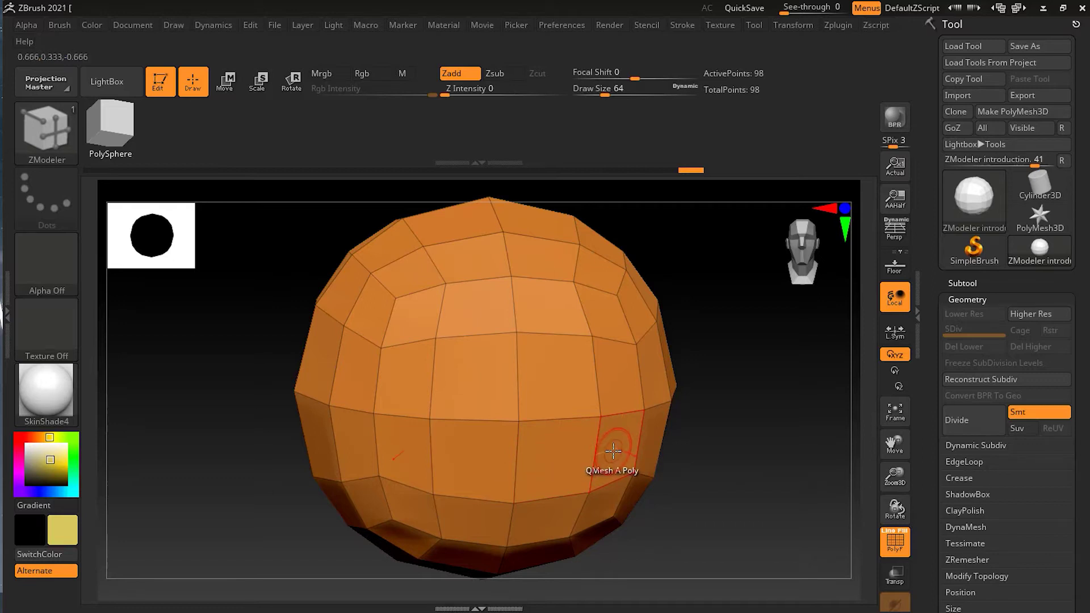
key(space)
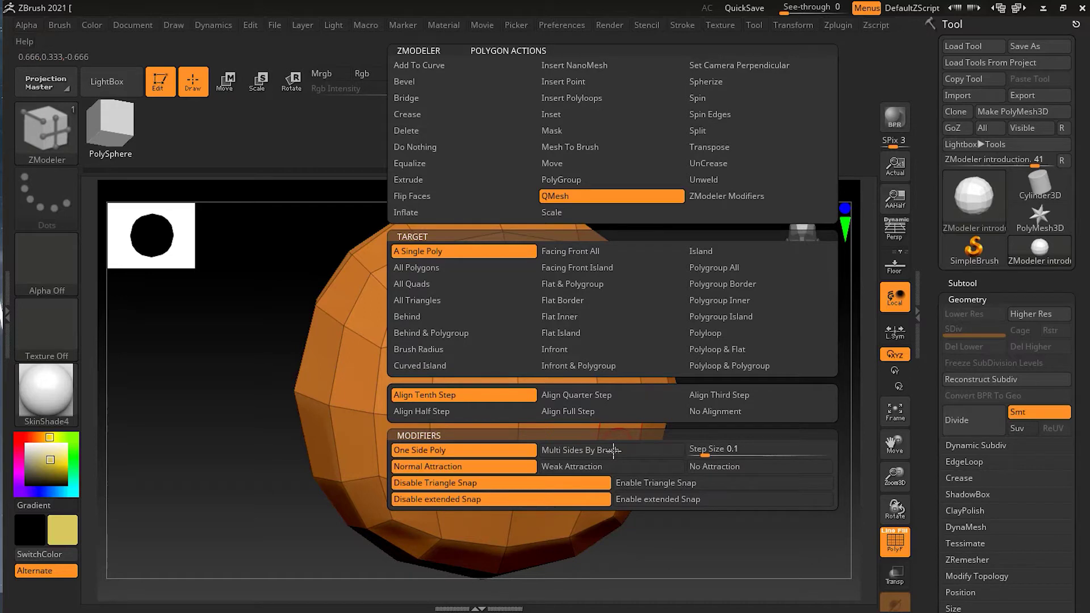
click(442, 179)
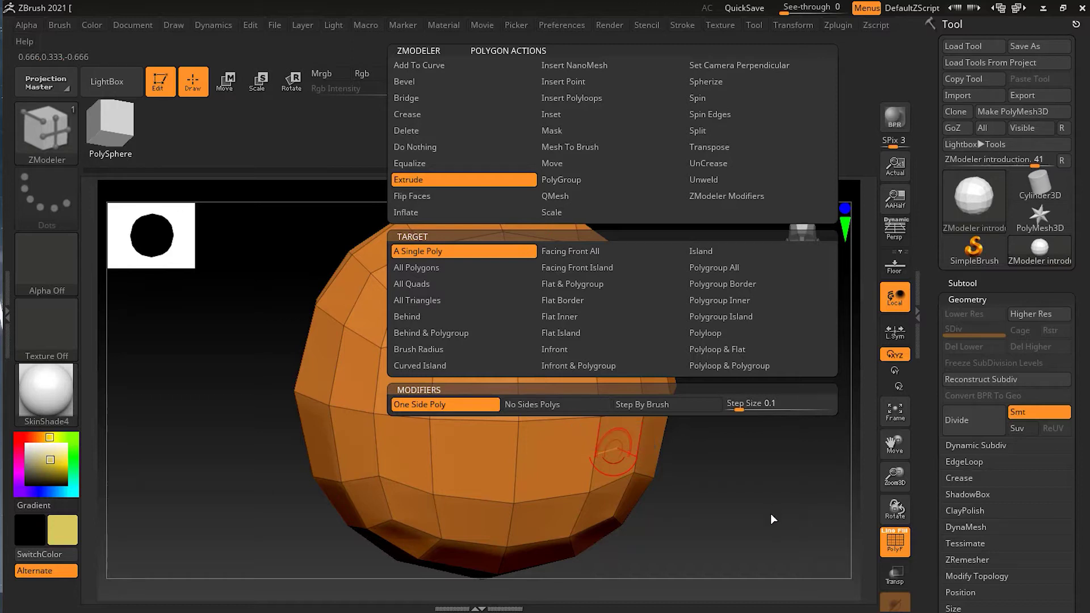
key(space)
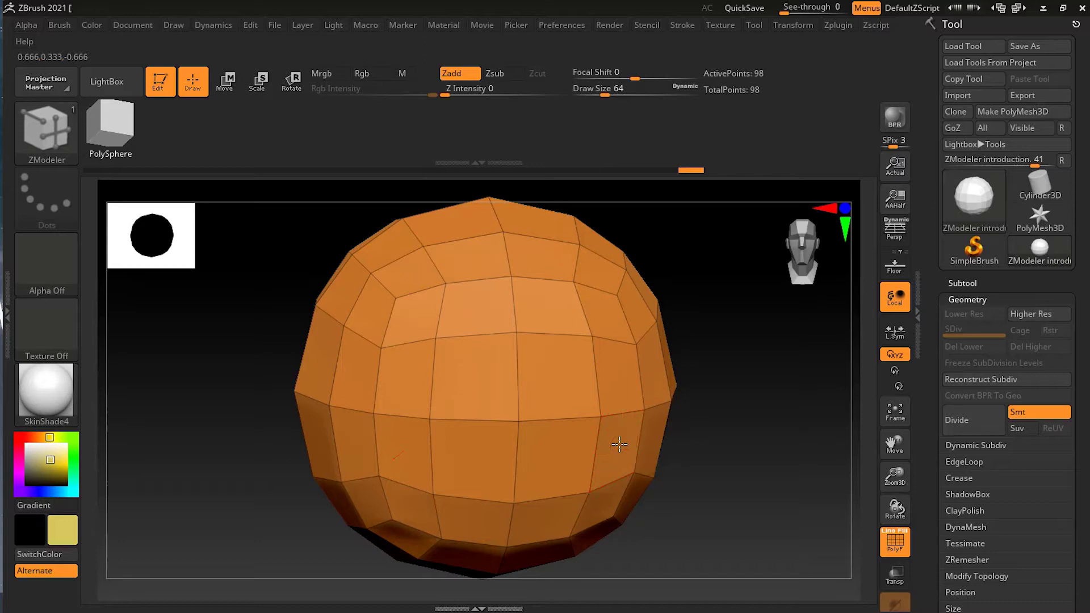
Step: Try extruding single polygons inward just below the sphere's front middle edge loop, undoing each attempt
drag(618, 444, 616, 437)
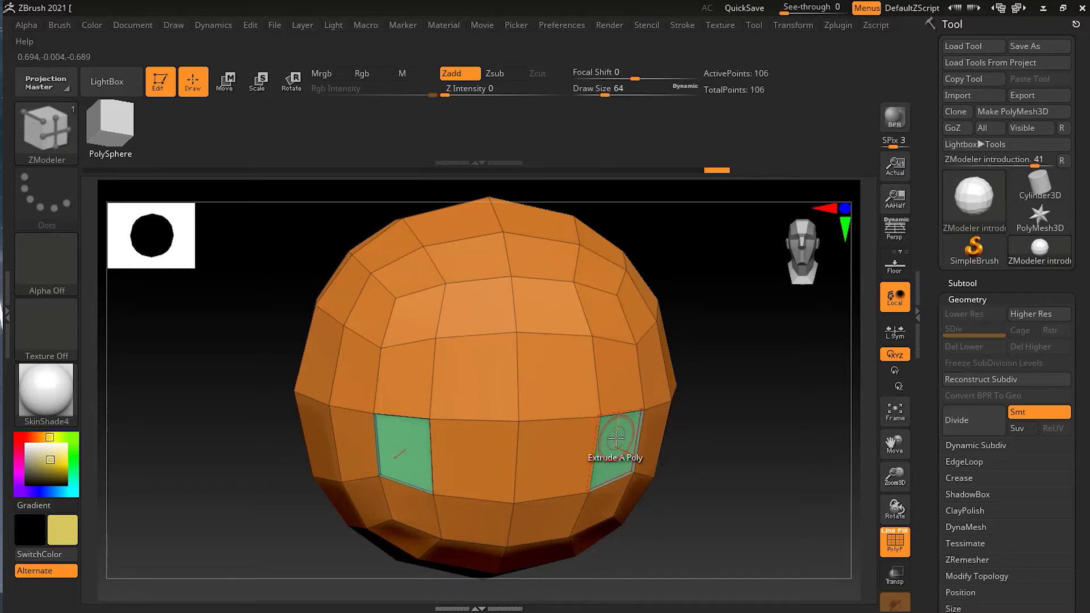
key(ctrl)
key(ctrl+z)
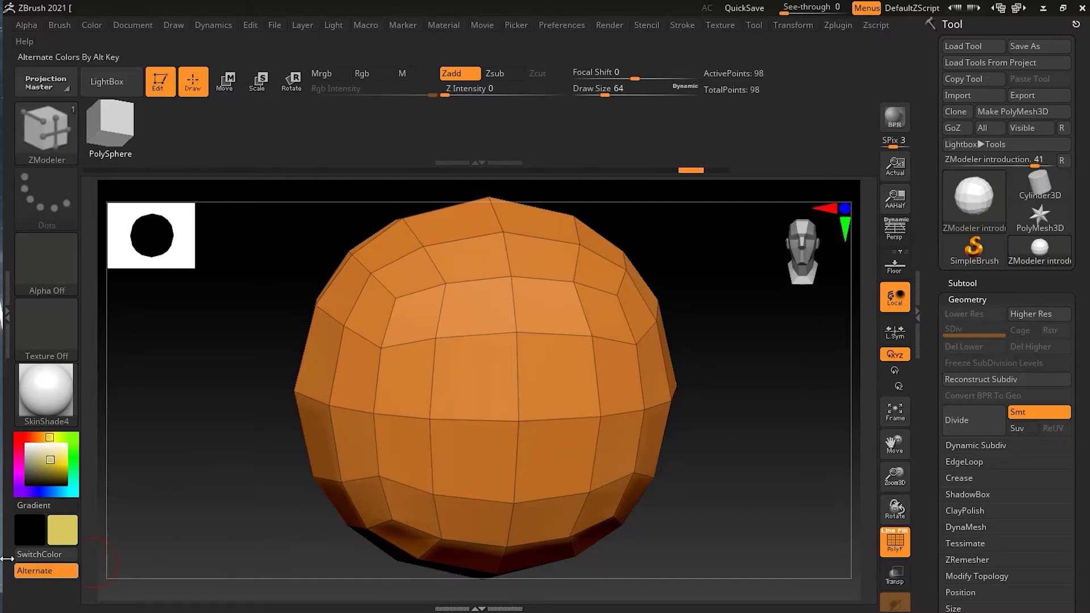
key(ctrl+shift+z)
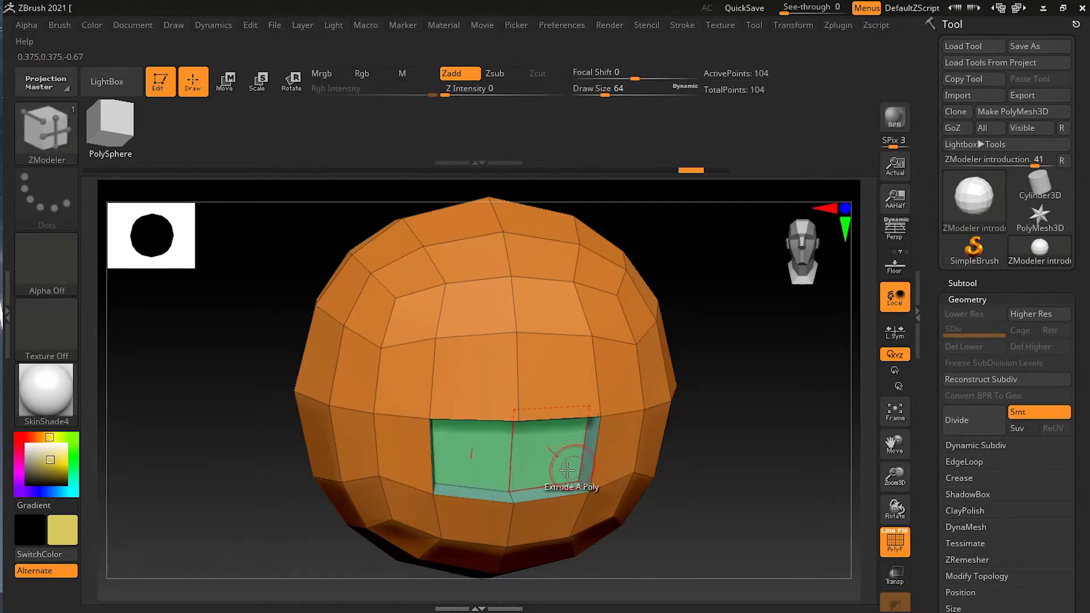
key(ctrl+z)
Step: Try sinking the central pair of front polygons and the polygons beside it with single-poly extrusions, and undo both
drag(564, 464, 464, 444)
drag(778, 440, 653, 443)
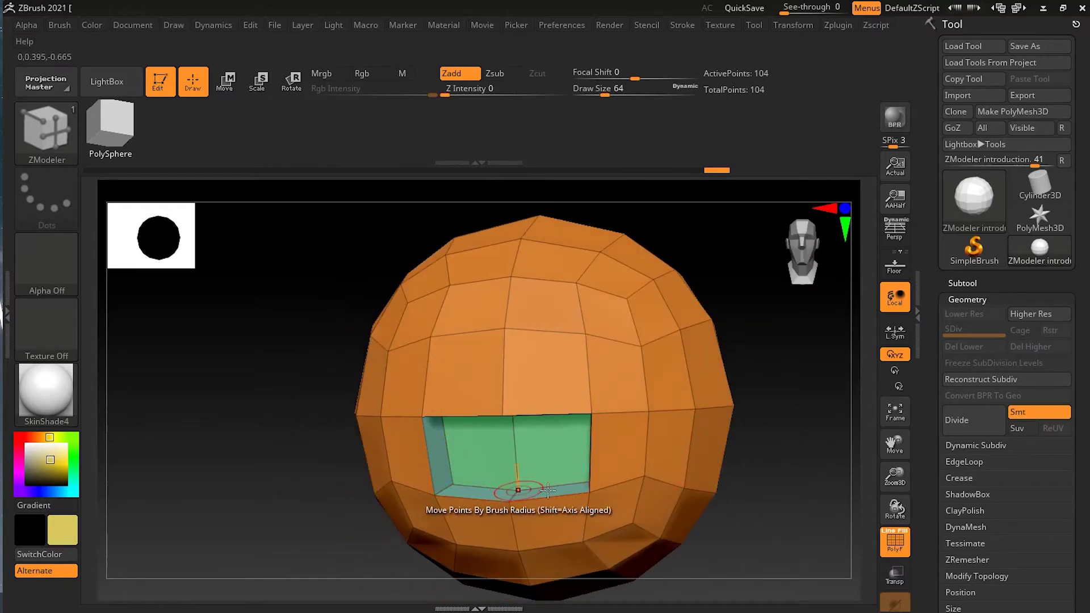
drag(783, 453, 805, 437)
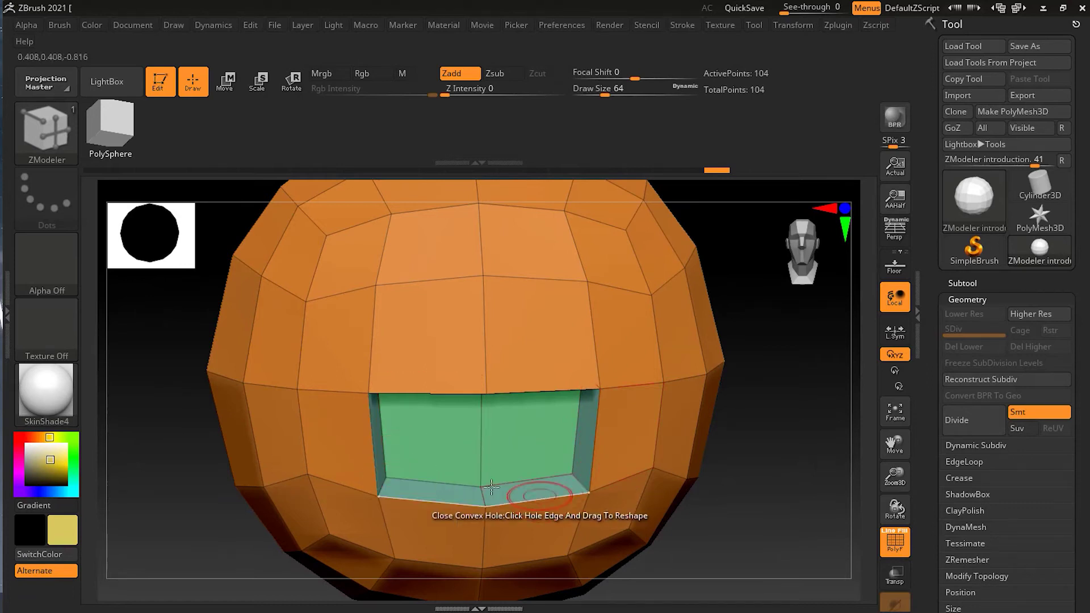
drag(630, 439, 592, 436)
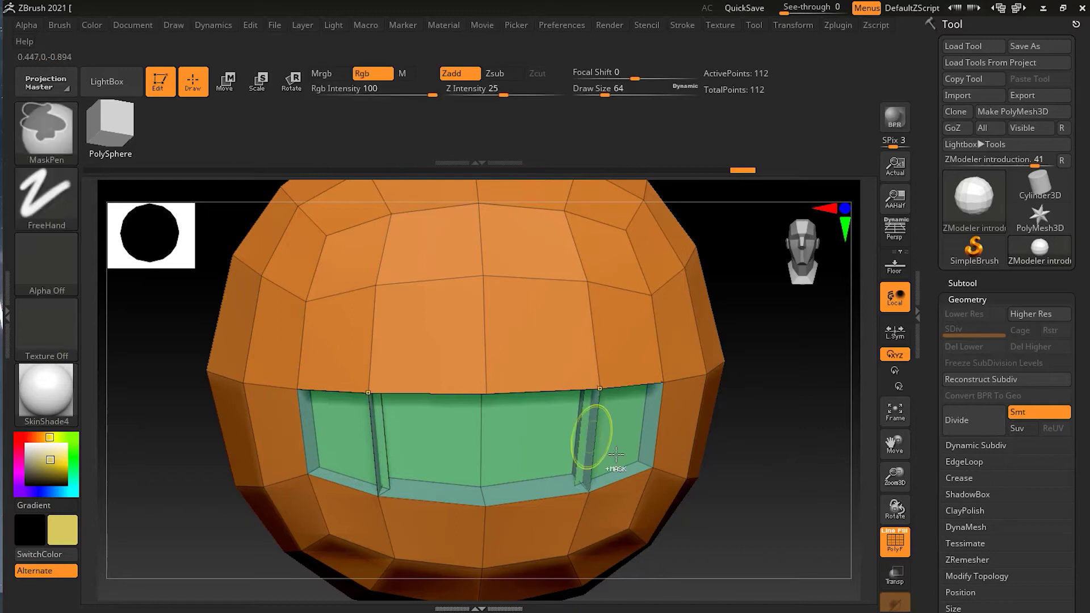
key(ctrl+z)
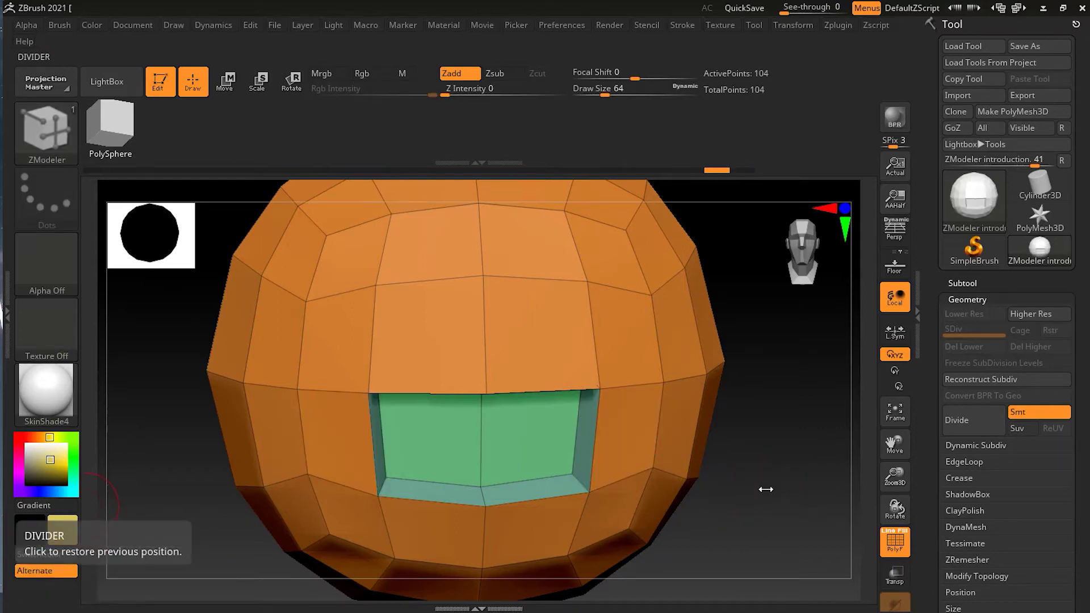
key(ctrl+z)
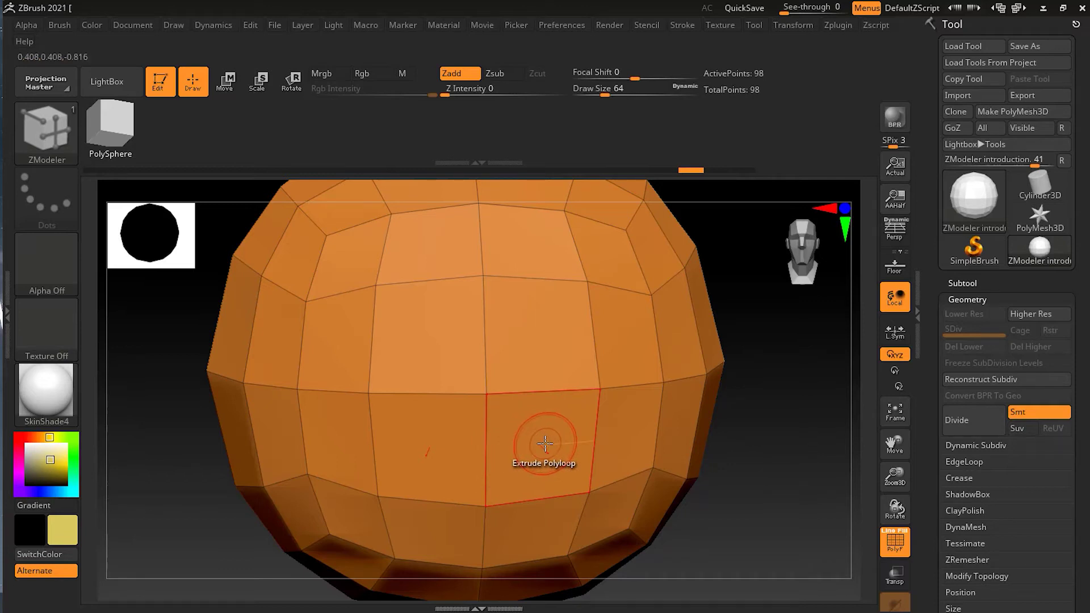
Step: Try Extrude Polyloop on the front polygon just below the middle edge loop, and undo the attempts
key(ctrl)
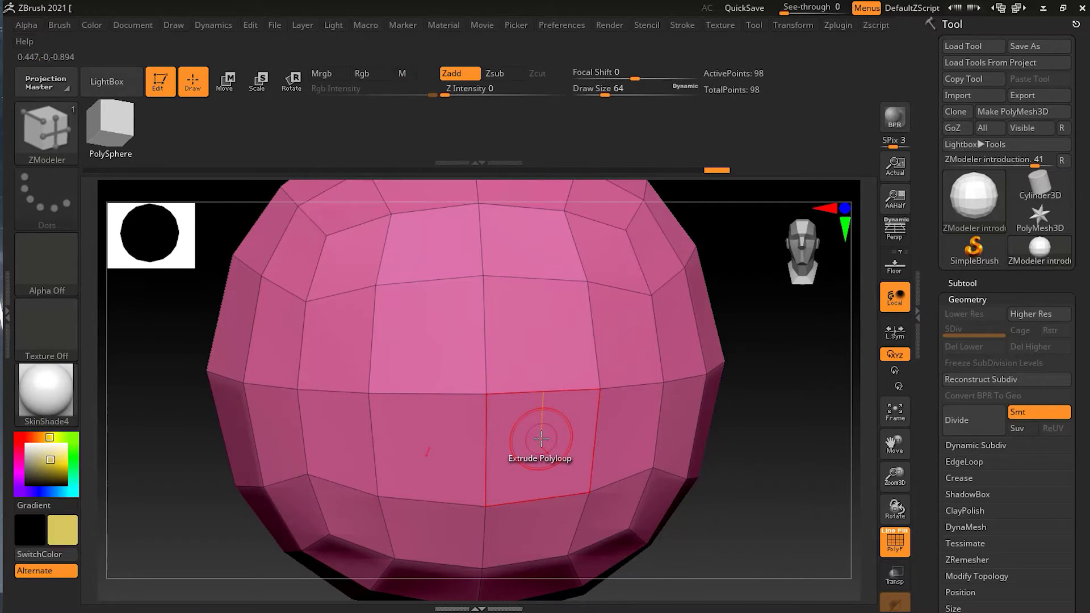
key(ctrl)
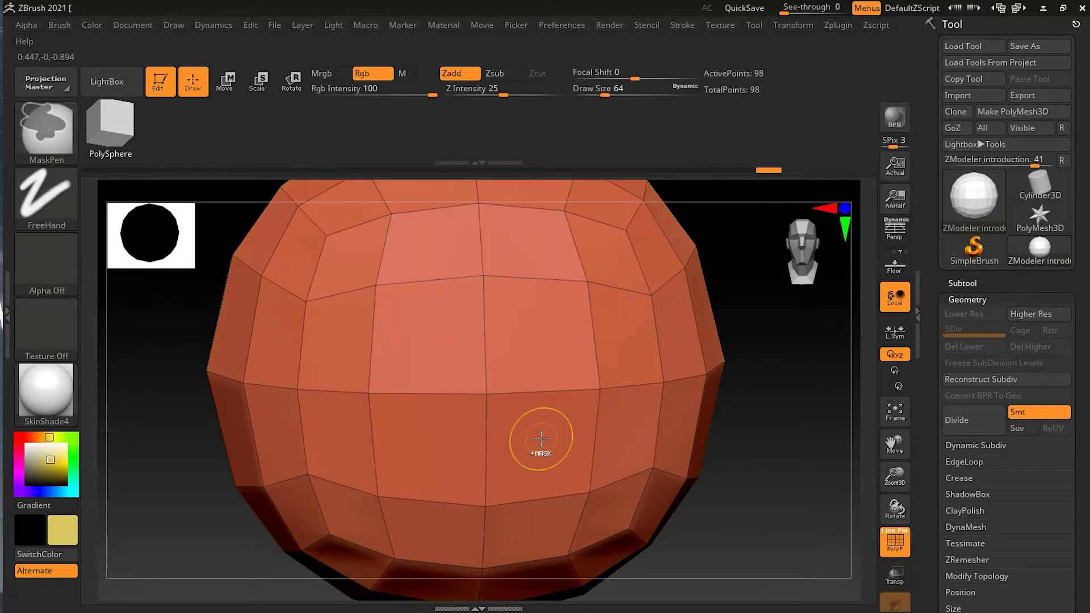
key(ctrl)
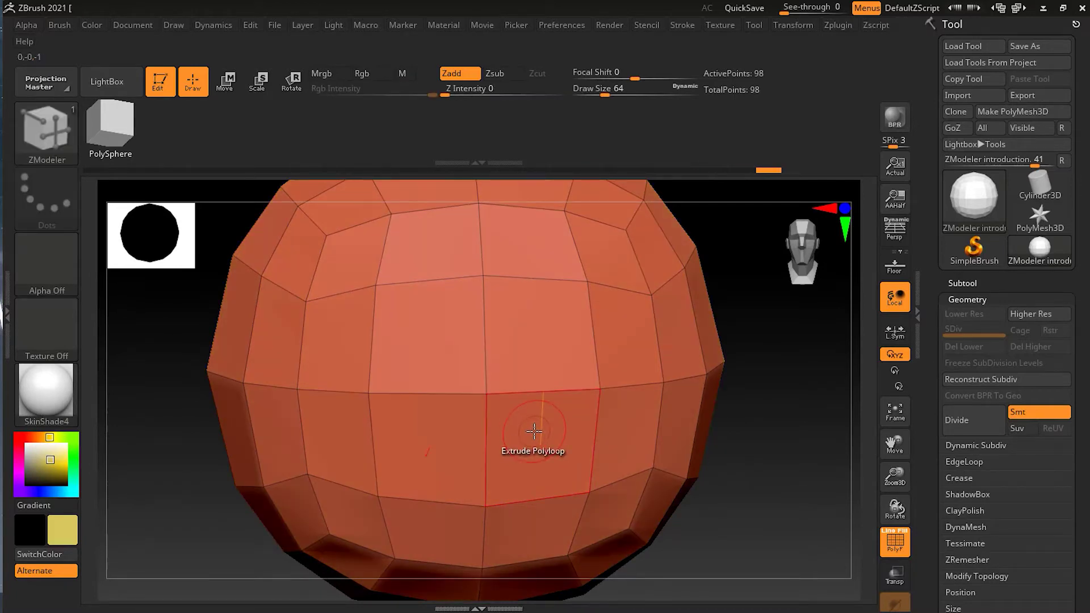
key(ctrl)
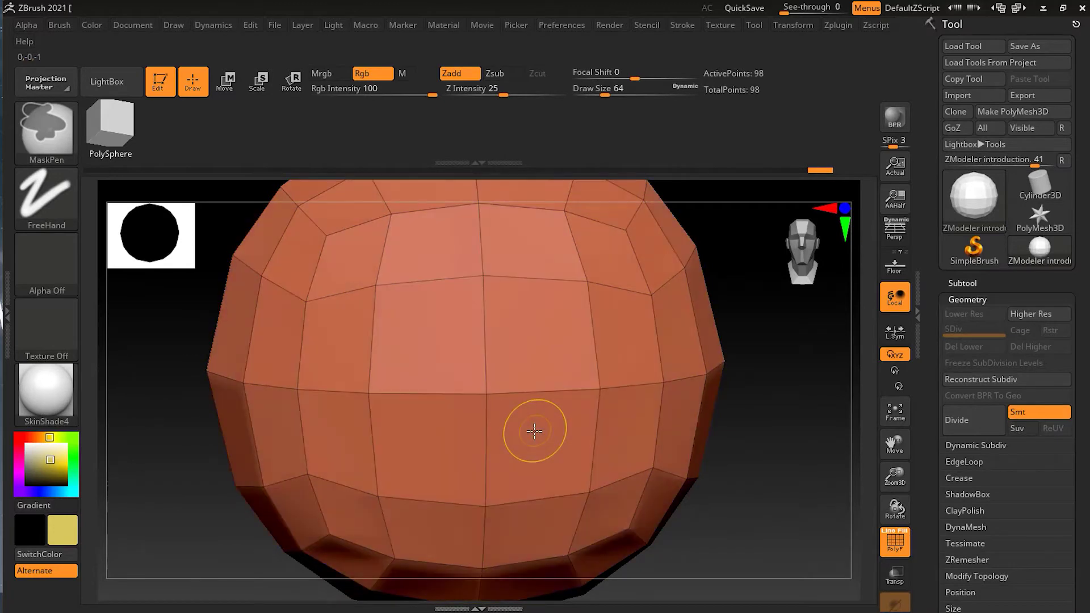
key(ctrl)
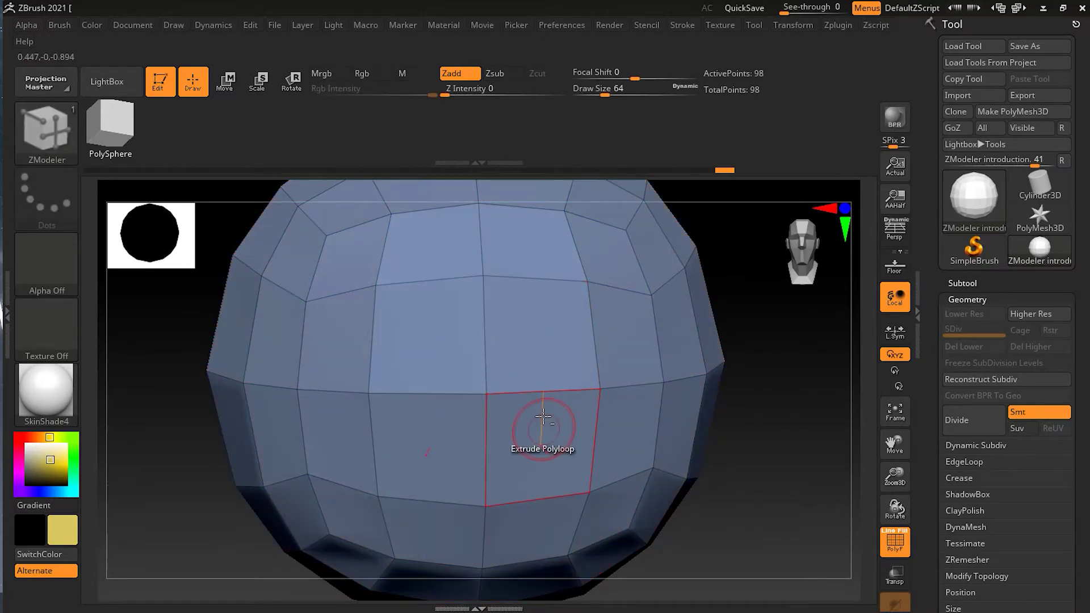
Step: Try the polyloop extrusion on the front polygon just above the middle edge loop, and undo it
alt+right_drag(596, 341, 625, 333)
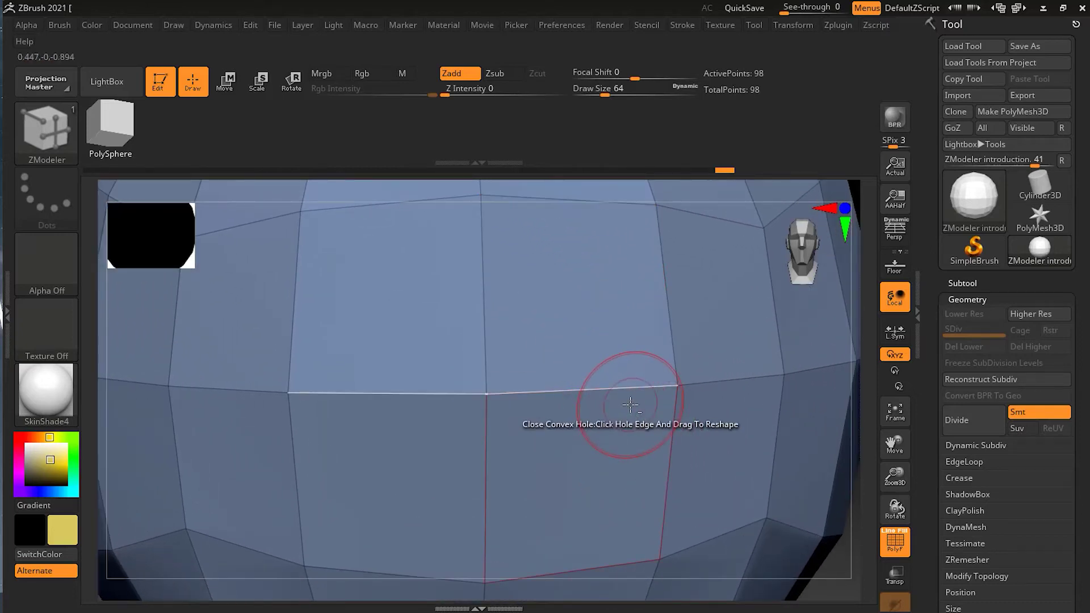
click(625, 369)
key(ctrl)
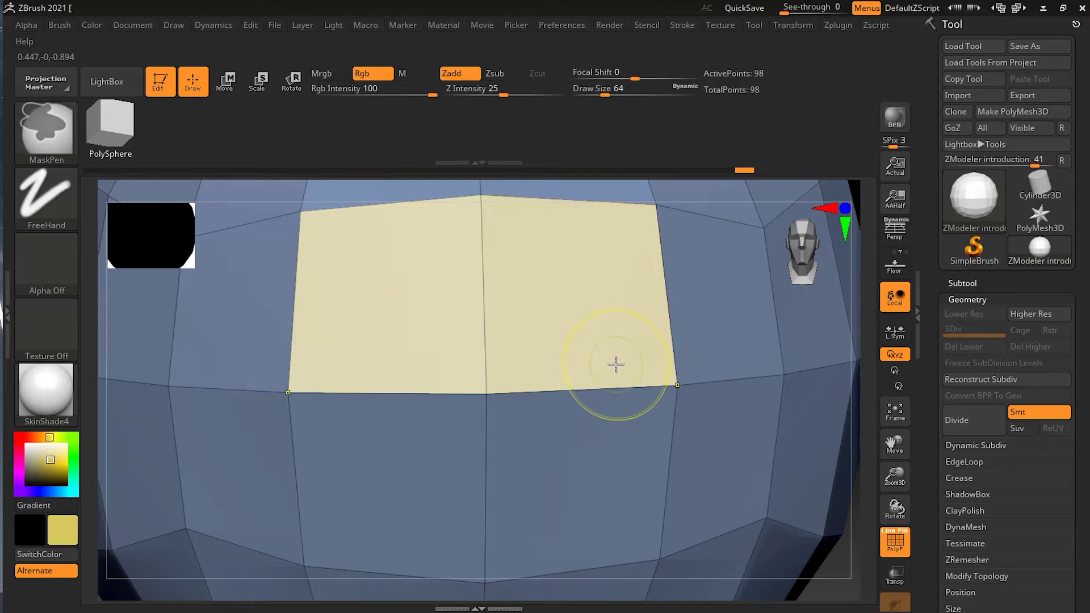
ctrl+click(616, 364)
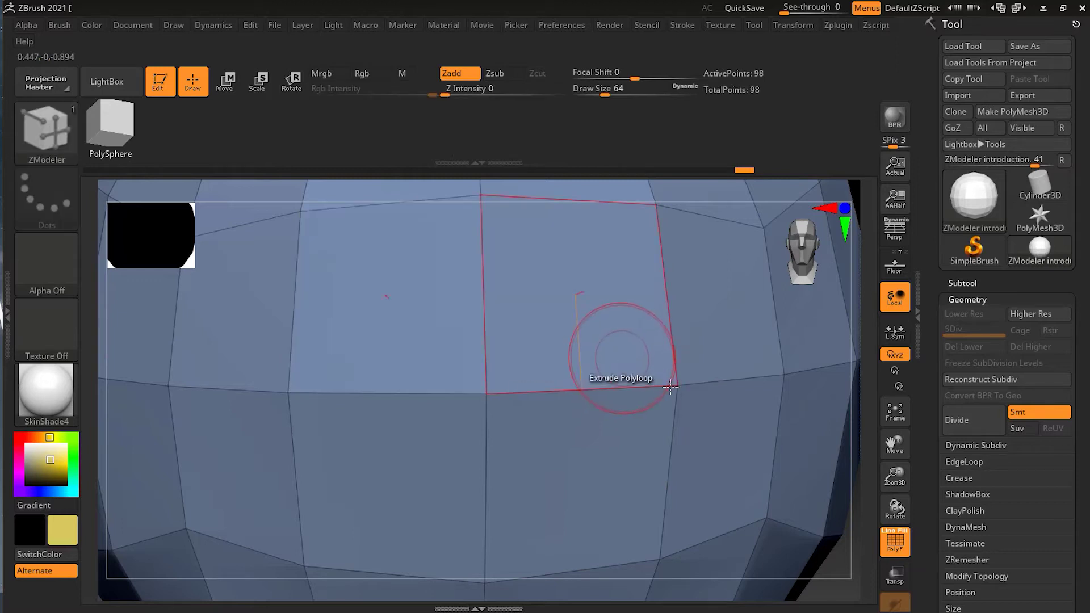
Step: Extrude the horizontal polyloop around the sphere above its middle edge loop, and undo the extrusion
drag(844, 564, 823, 454)
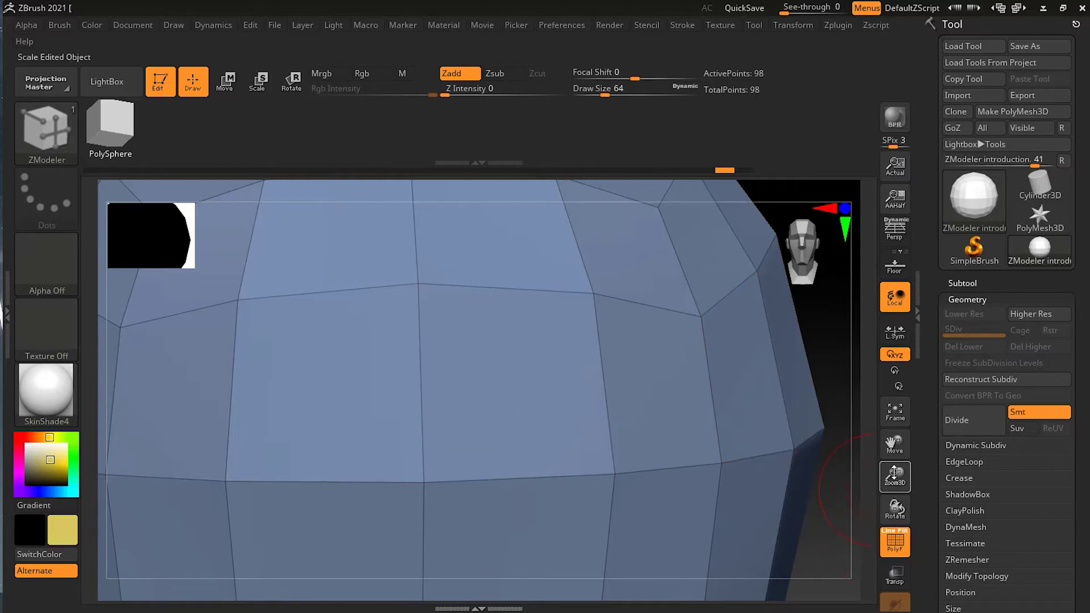
drag(896, 479, 505, 379)
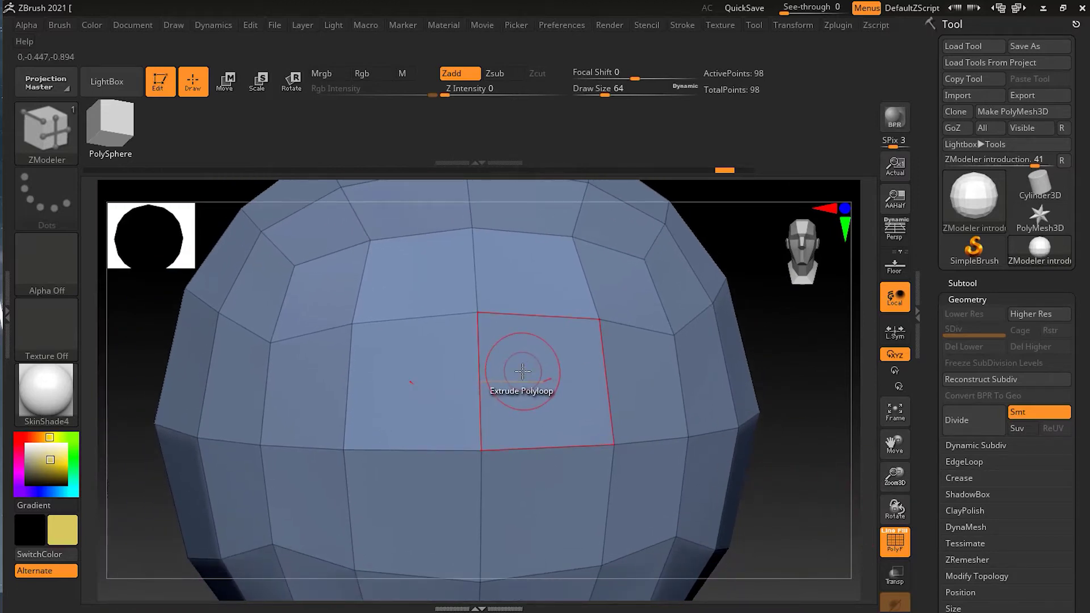
mouse_move(523, 377)
mouse_down()
mouse_move(562, 373)
mouse_move(513, 383)
mouse_up()
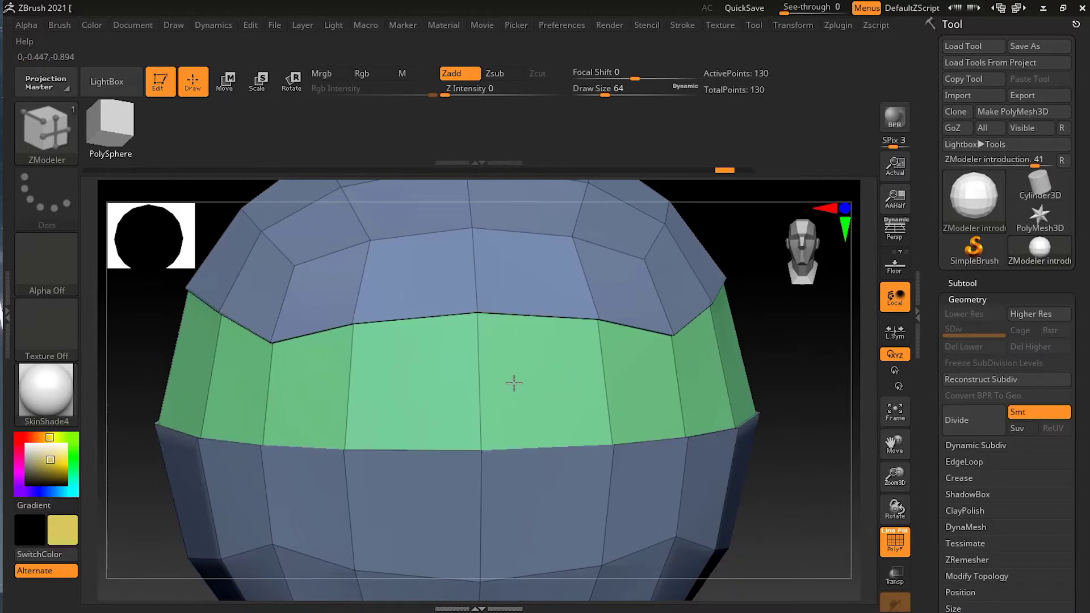
key(ctrl+z)
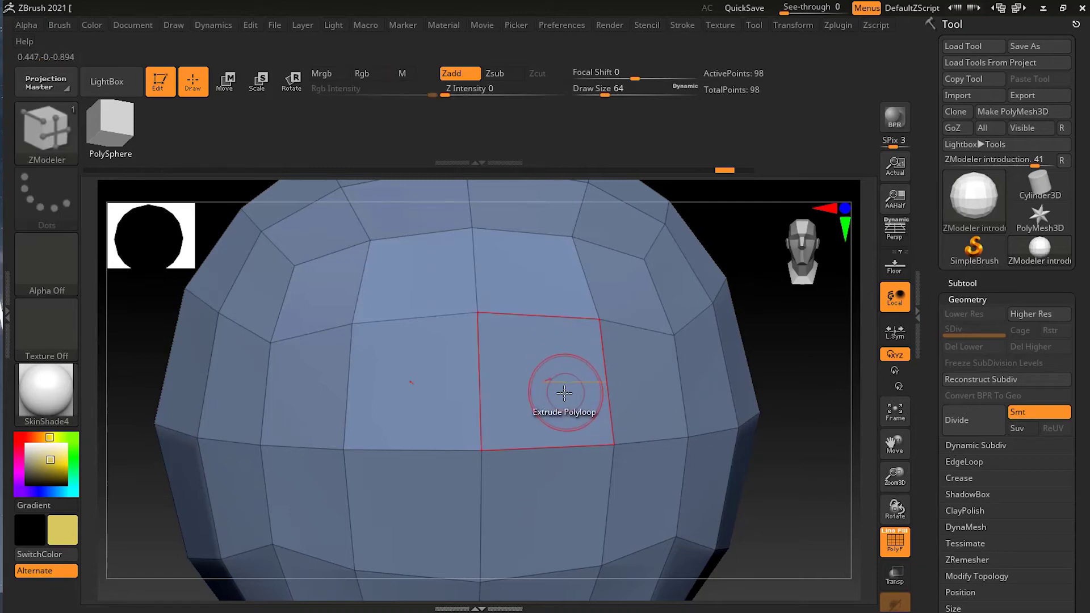
Step: Keep Polyloop as the Extrude target, try the extrusion from the front polygon's vertical edge, and undo it
key(space)
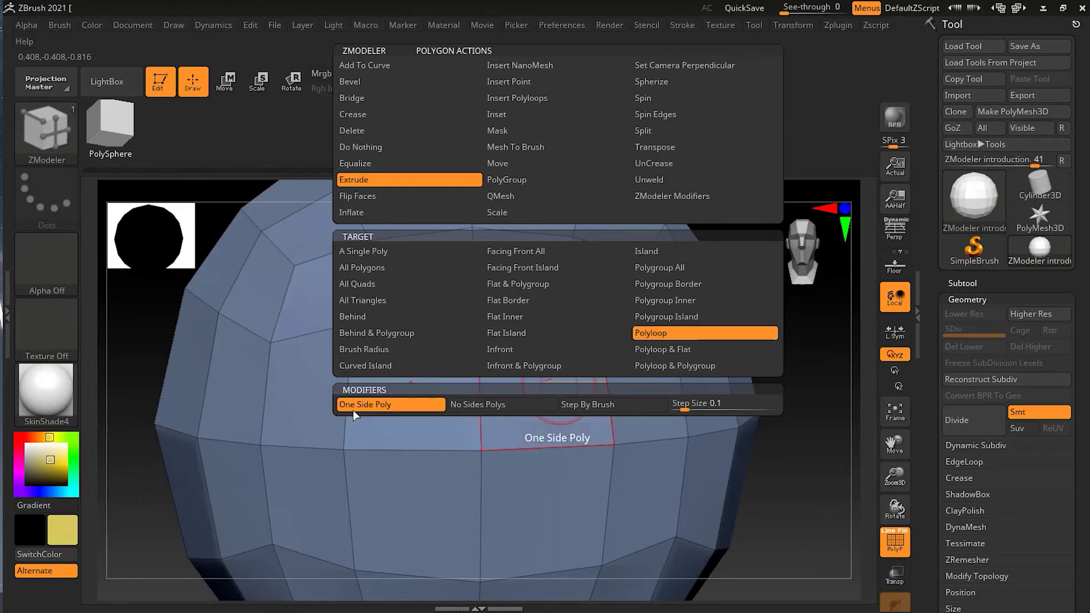
click(651, 331)
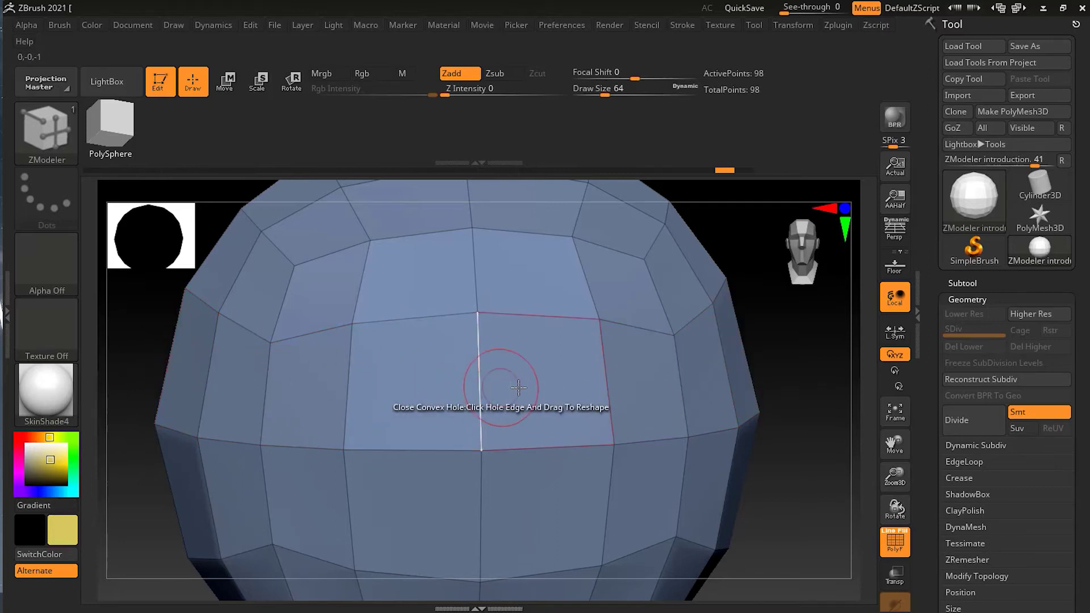
mouse_move(535, 380)
mouse_down()
mouse_move(838, 326)
mouse_move(591, 386)
mouse_move(358, 419)
mouse_move(664, 379)
mouse_move(376, 408)
mouse_move(688, 382)
mouse_move(406, 414)
mouse_move(669, 390)
mouse_move(662, 382)
mouse_up()
key(ctrl+z)
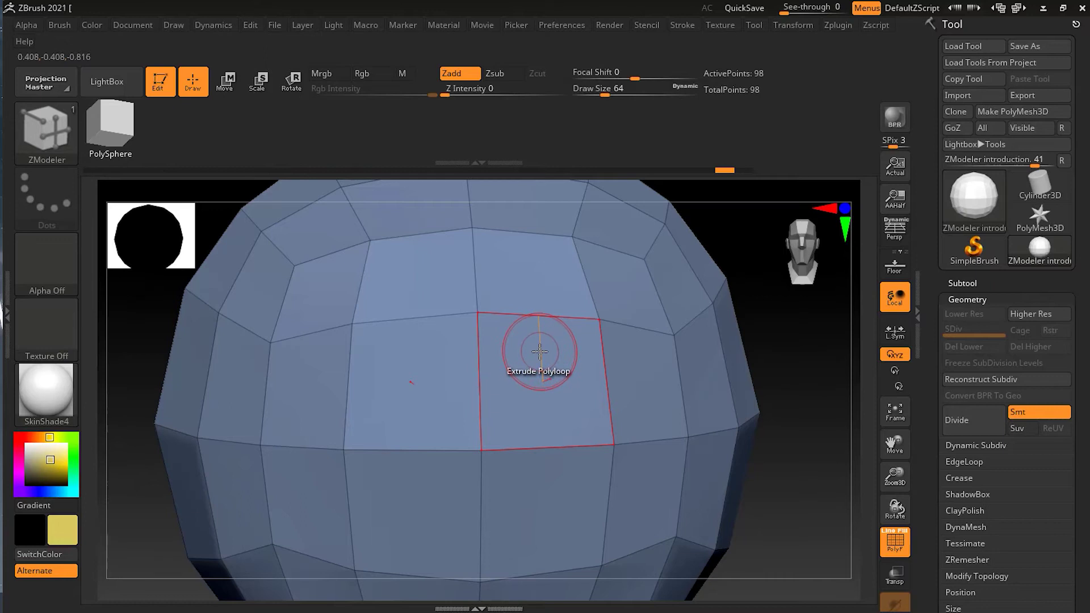
Step: Slightly extrude the vertical polyloops through the two central front polygons, and undo the extrusion
mouse_move(540, 354)
mouse_down()
mouse_move(627, 333)
mouse_move(523, 358)
mouse_up()
key(ctrl)
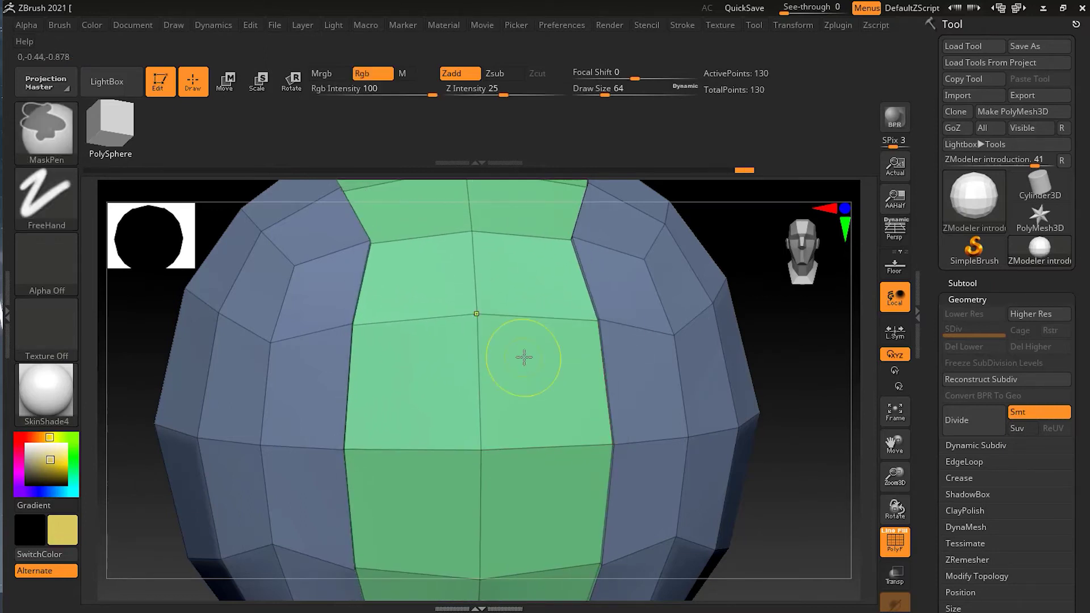
key(ctrl+z)
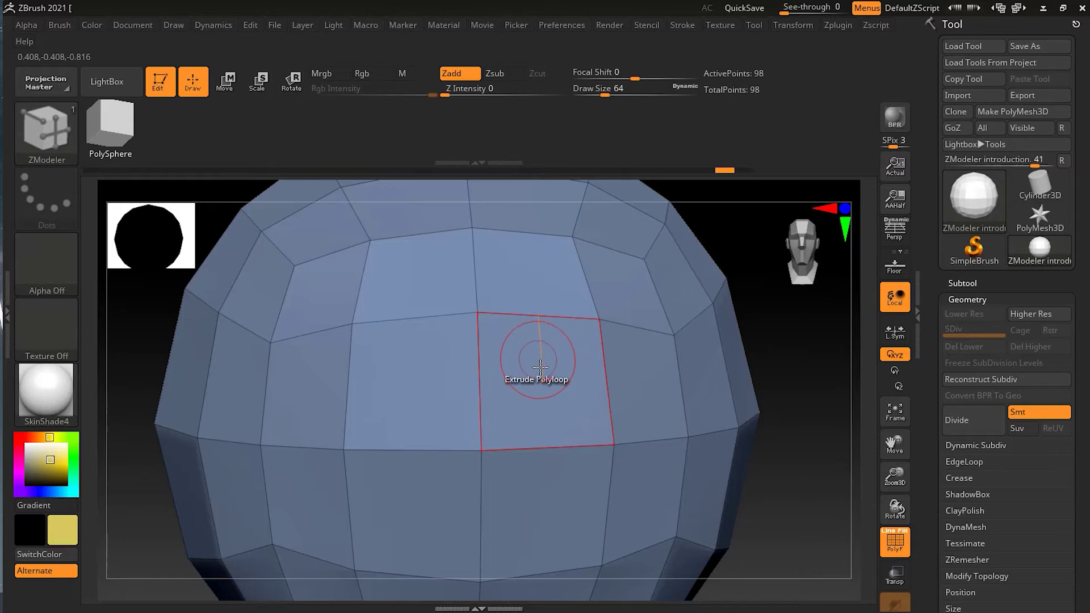
Step: Try extruding the vertical polyloop beside the centre line deep into the sphere, and undo it
drag(539, 351, 397, 398)
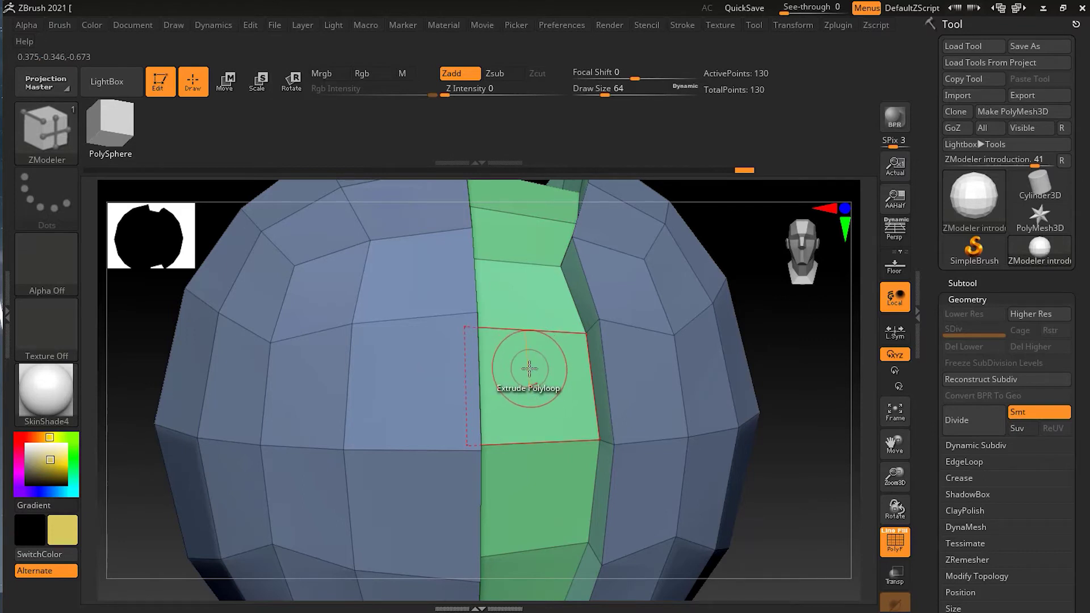
key(ctrl+z)
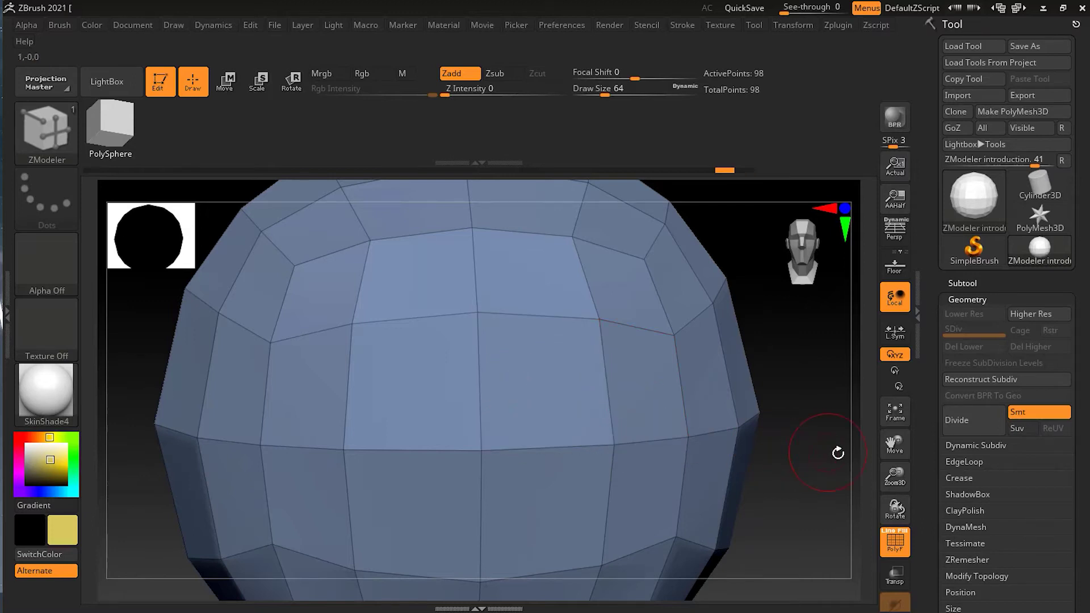
drag(821, 453, 766, 416)
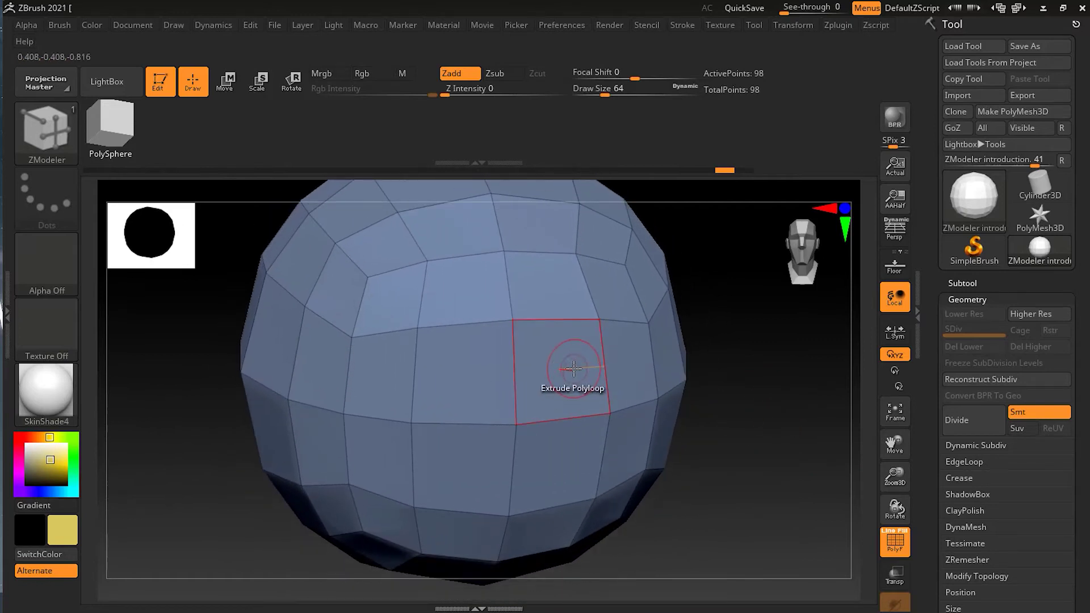
Step: Try the polyloop extrusion once more from the front polygon right of the centre line, and undo it
drag(545, 365, 509, 394)
key(ctrl+z)
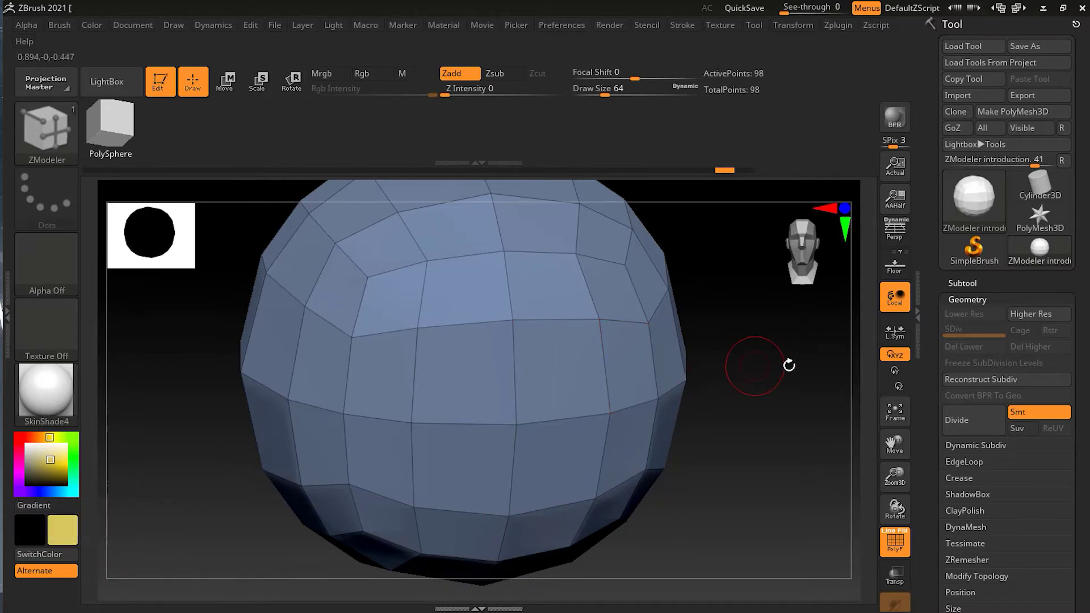
Step: Change the Extrude polygon action's target to Brush Radius and set the draw size to 124
key(space)
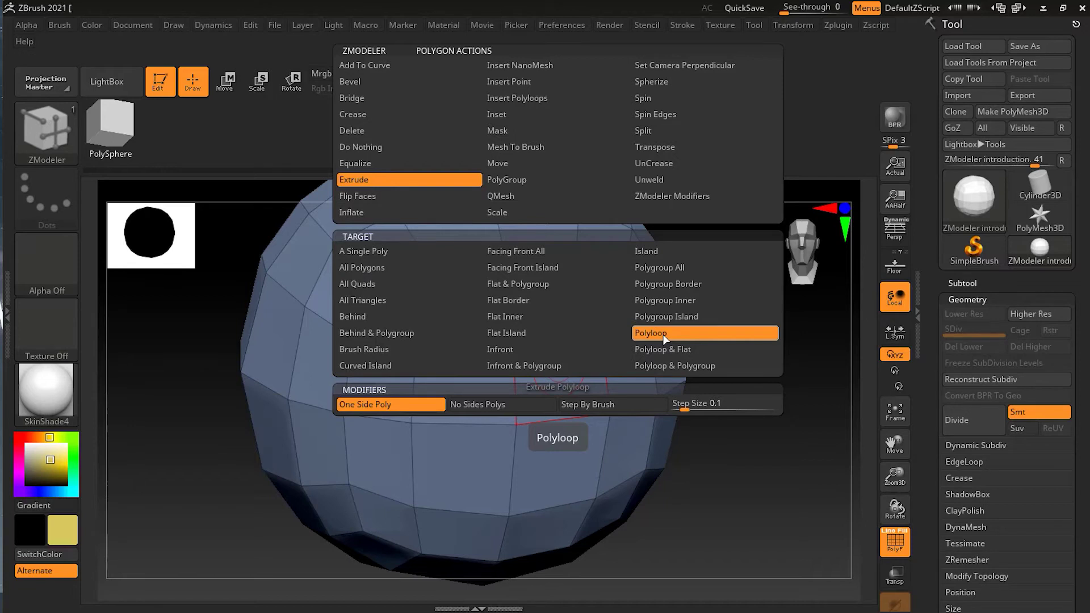
click(392, 349)
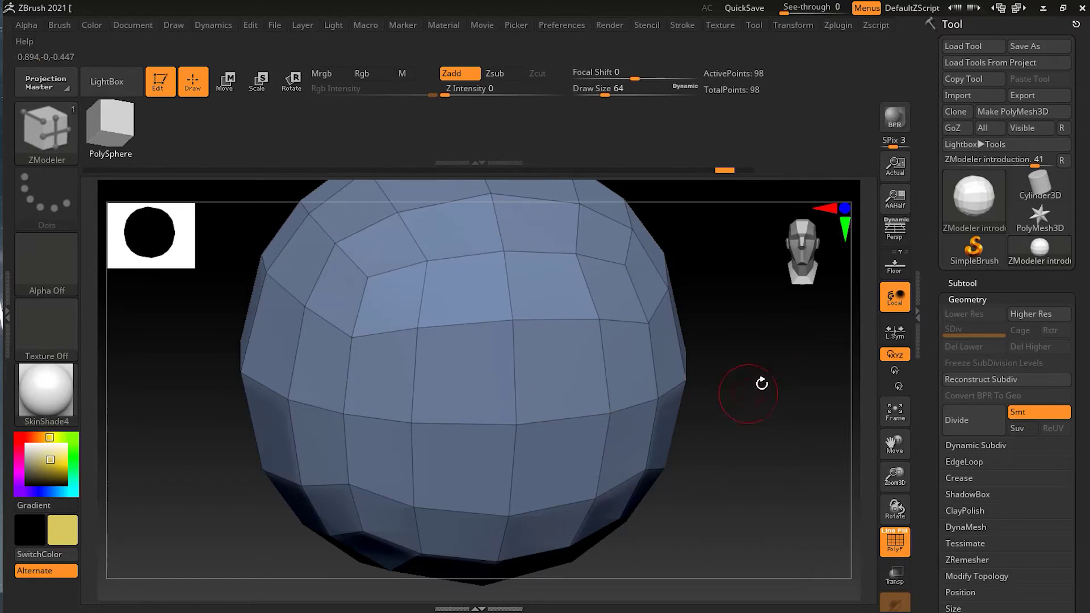
click(551, 370)
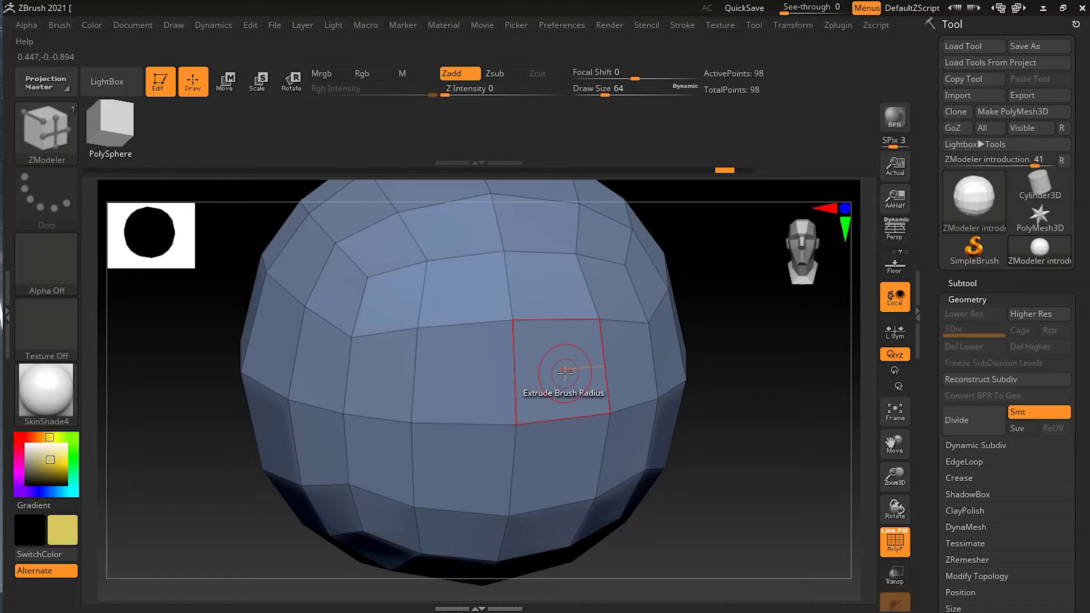
key(s)
drag(565, 372, 576, 374)
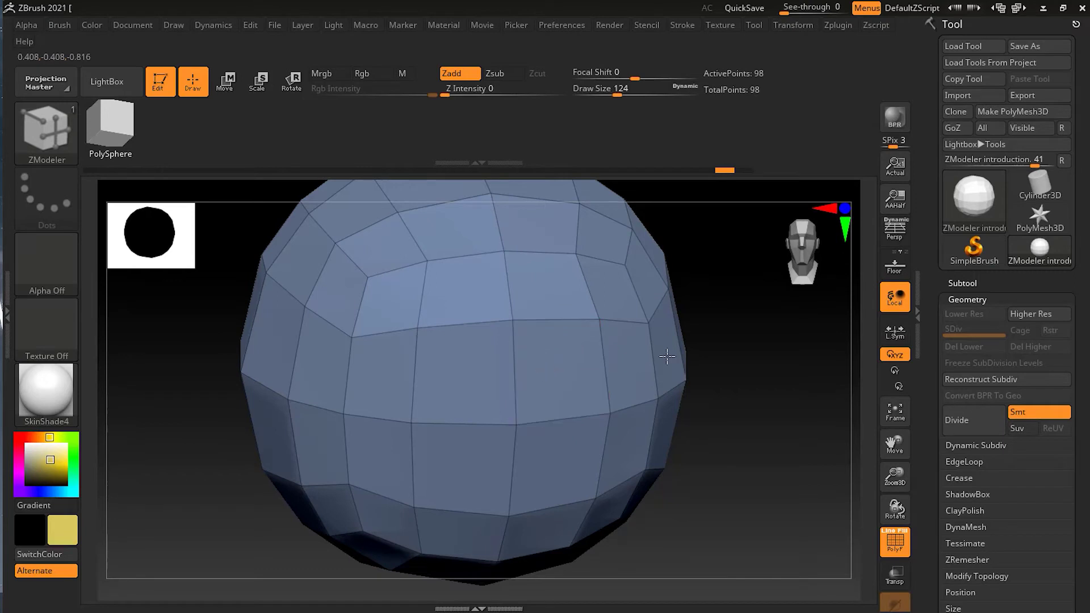
Step: With a draw size of 136, extrude the polygons under the brush radius into the sphere's upper front, and undo the extrusion
scroll(781, 340, up, 2)
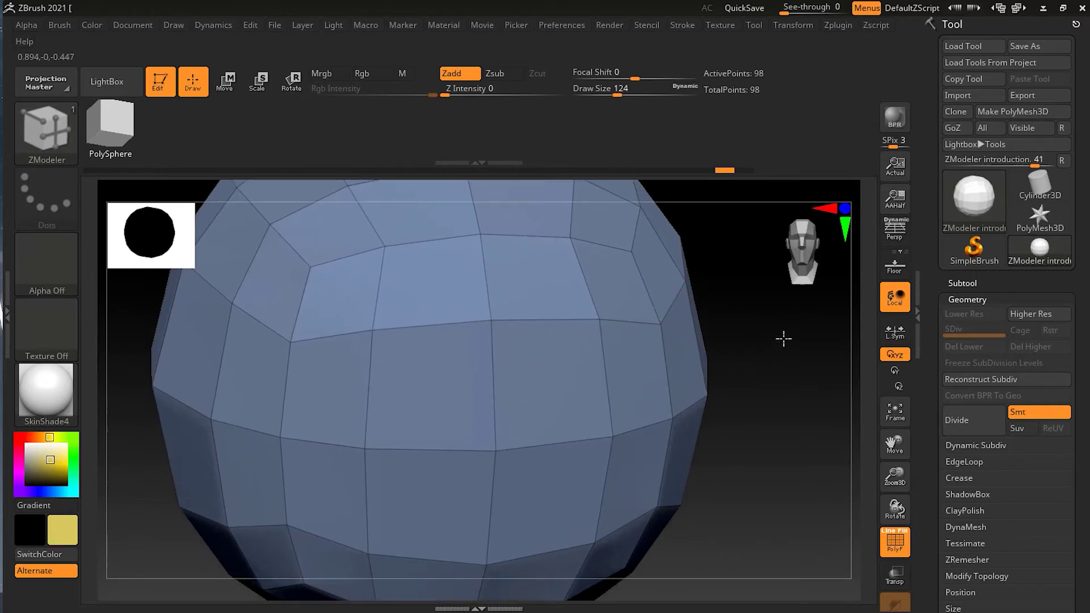
drag(780, 340, 562, 400)
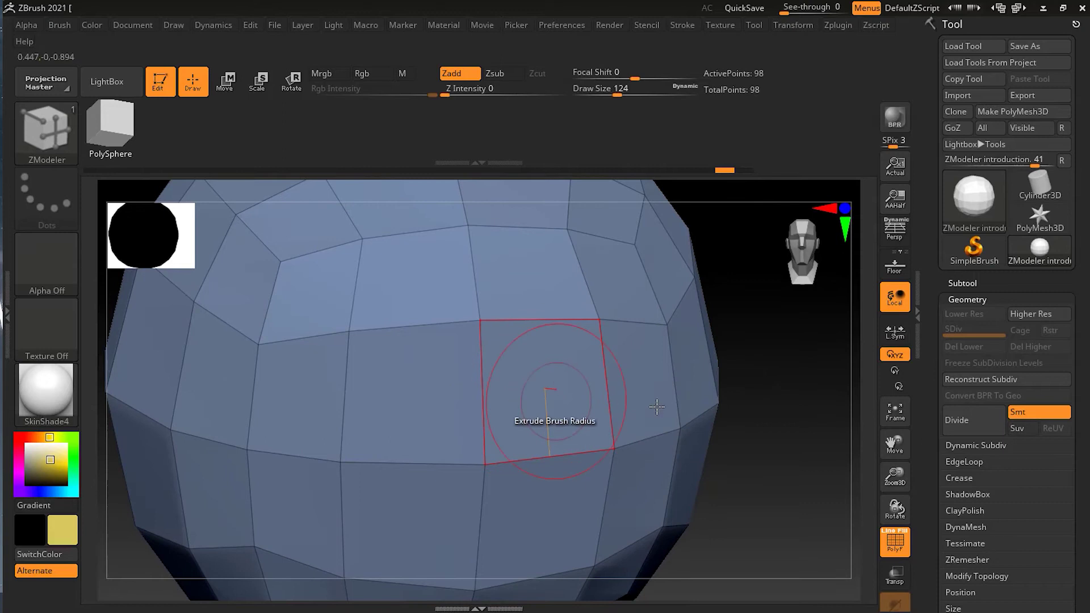
drag(768, 494, 781, 496)
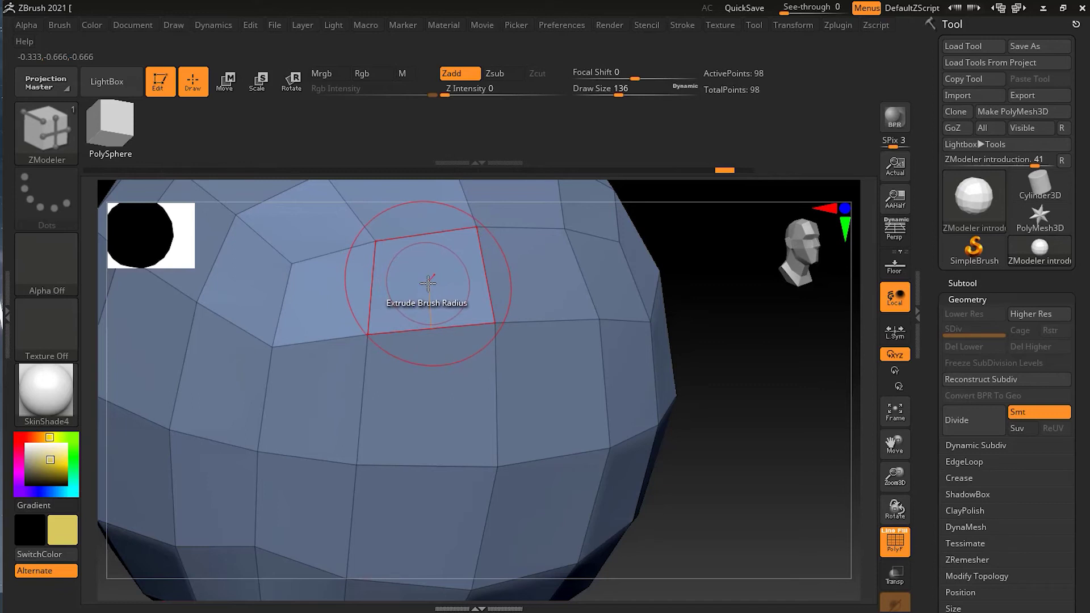
mouse_move(428, 282)
mouse_down()
mouse_move(409, 287)
mouse_move(545, 256)
mouse_move(221, 394)
mouse_move(352, 380)
mouse_move(539, 325)
mouse_move(244, 380)
mouse_up()
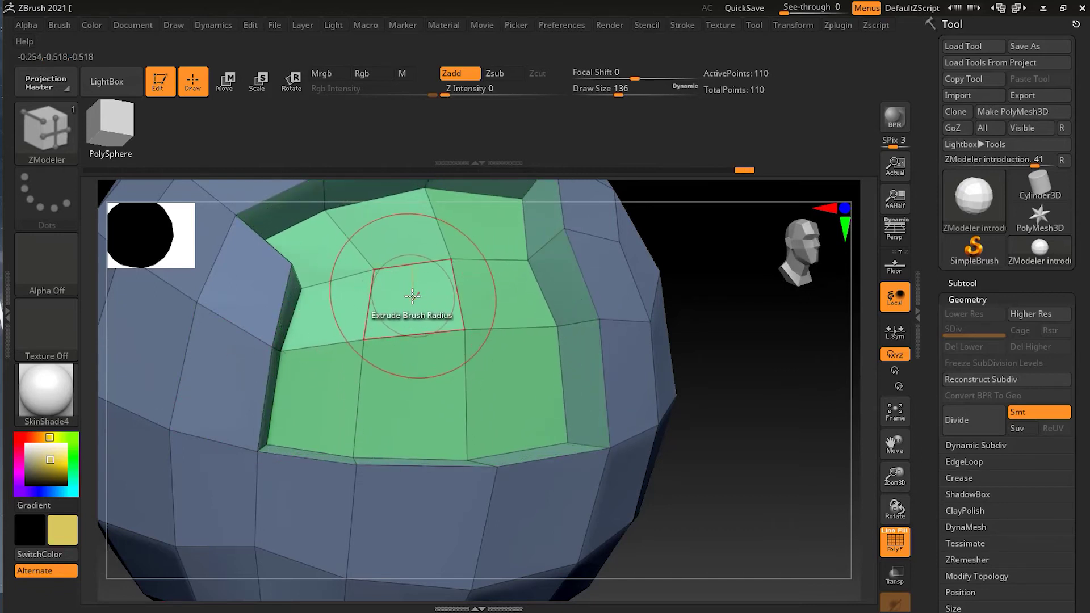
key(ctrl+z)
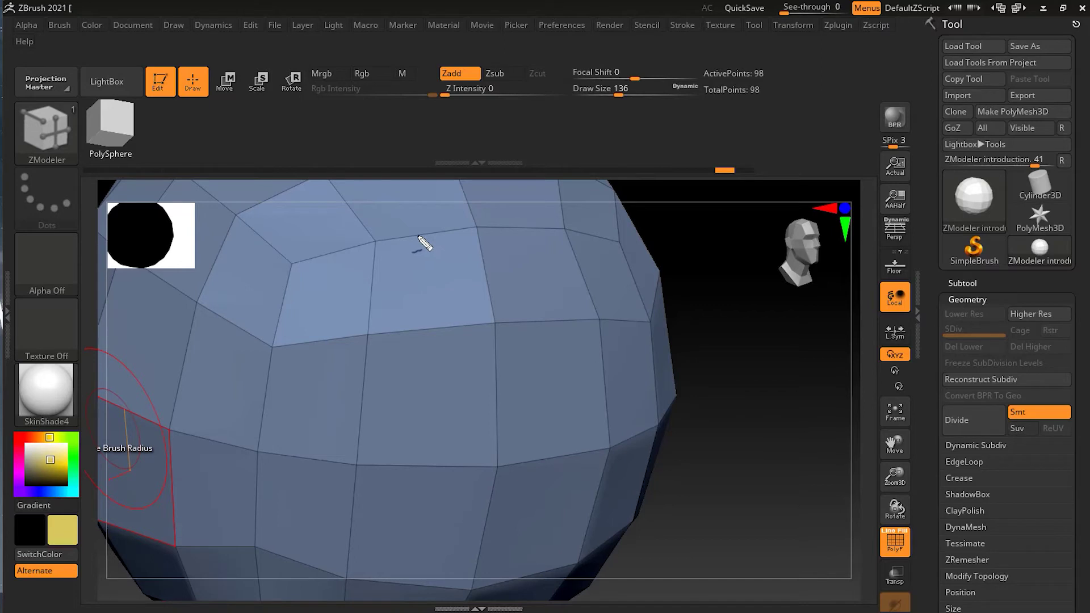
mouse_move(378, 228)
mouse_down()
mouse_move(351, 242)
mouse_move(343, 338)
mouse_move(383, 375)
mouse_move(458, 366)
mouse_move(504, 300)
mouse_move(480, 243)
mouse_move(383, 214)
mouse_move(411, 237)
mouse_move(428, 207)
mouse_up()
mouse_move(316, 291)
mouse_down()
mouse_move(339, 306)
mouse_move(364, 258)
mouse_up()
mouse_move(486, 272)
mouse_down()
mouse_move(502, 292)
mouse_move(551, 272)
mouse_up()
mouse_move(434, 349)
mouse_down()
mouse_move(480, 385)
mouse_move(543, 350)
mouse_up()
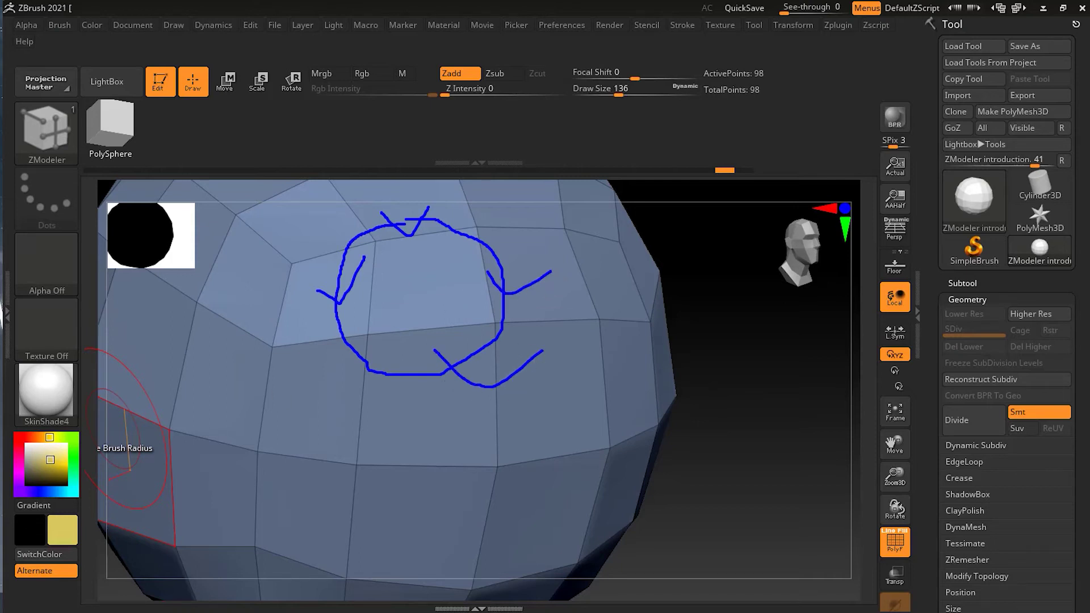
key(e)
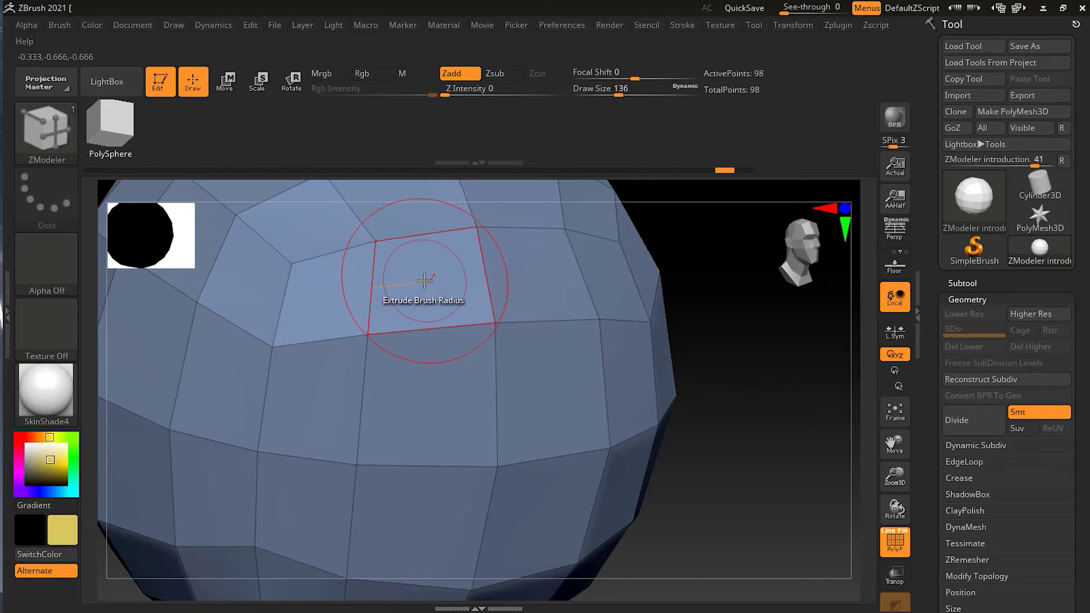
Step: Set the draw size to 338, extrude the larger group of upper front polygons into the sphere, and undo the extrusion
mouse_move(425, 280)
mouse_down()
mouse_move(379, 302)
mouse_move(430, 291)
mouse_move(403, 297)
mouse_up()
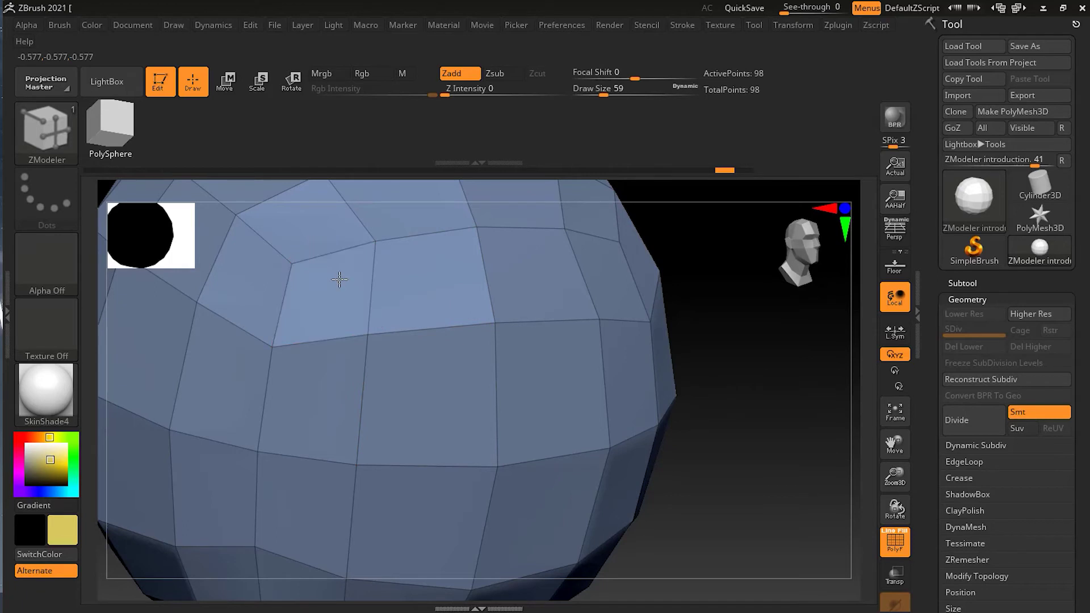
key(s)
mouse_move(421, 287)
mouse_down()
mouse_move(440, 286)
mouse_move(448, 303)
mouse_move(539, 280)
mouse_move(471, 313)
mouse_move(260, 357)
mouse_move(317, 360)
mouse_up()
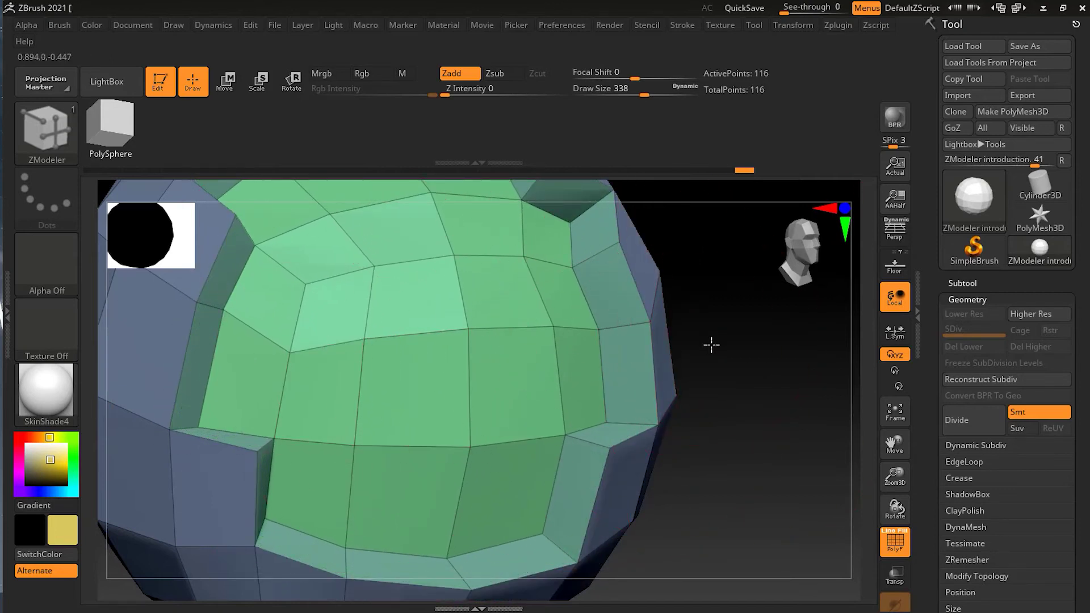
key(f)
drag(628, 360, 763, 381)
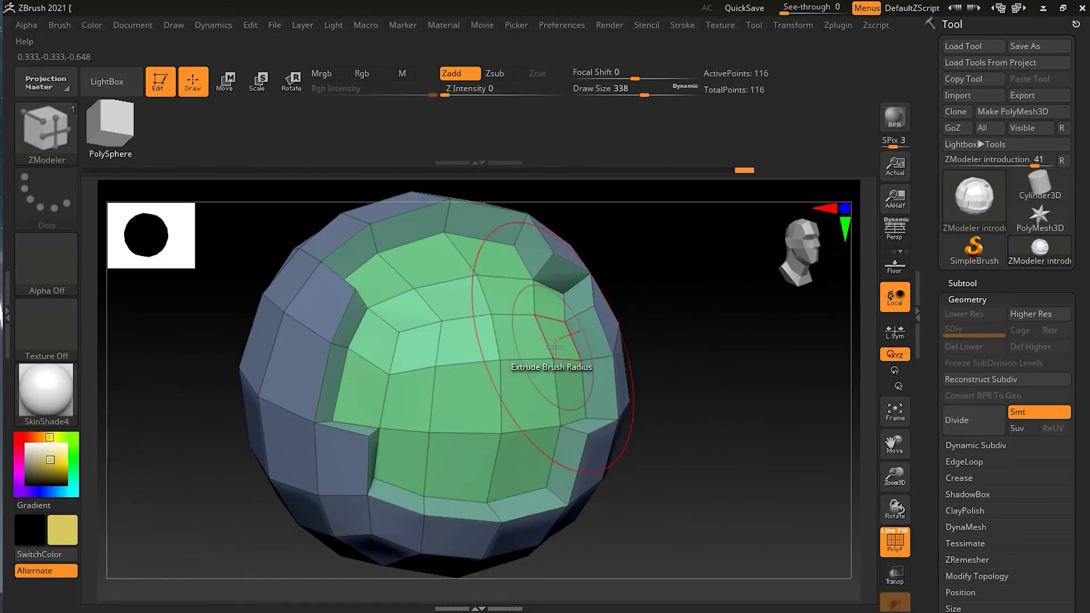
key(ctrl)
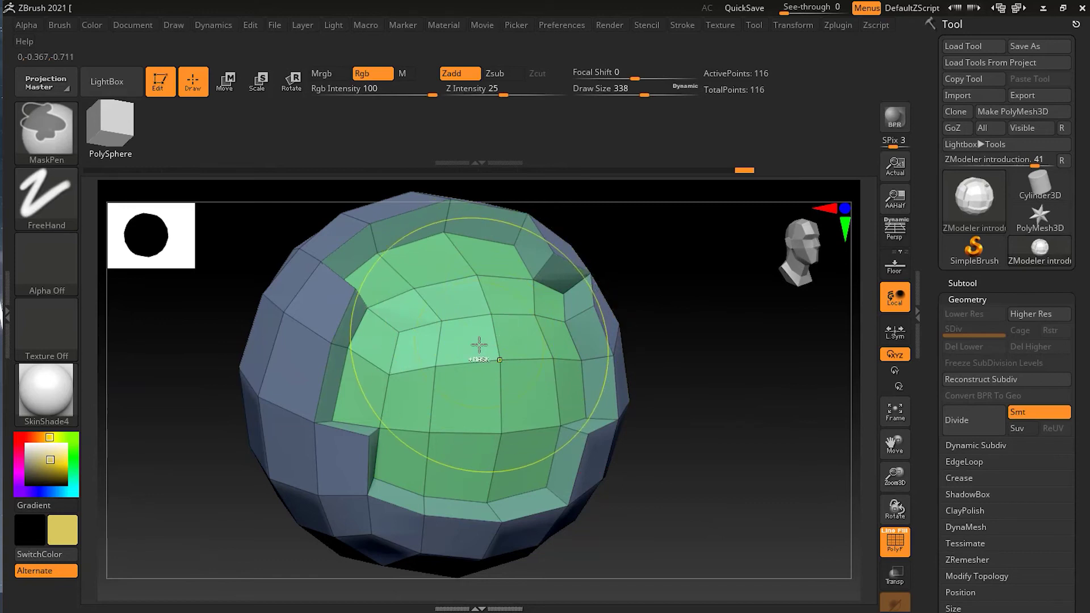
key(ctrl+shift+a)
Step: Set the draw size to 177, try the Brush Radius extrusion on the front polygon, and undo it
key(s)
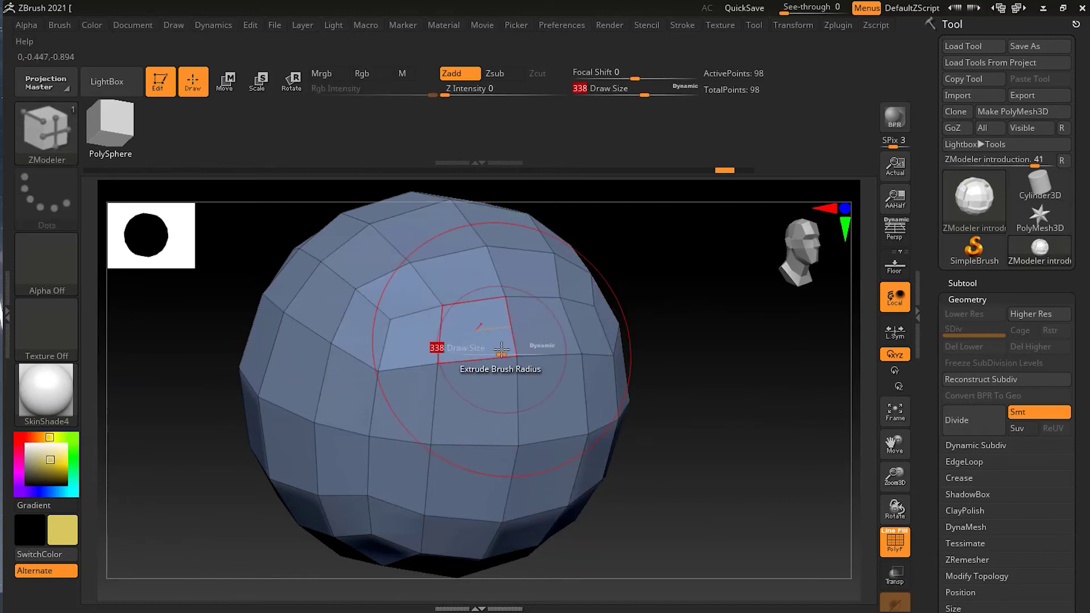
drag(498, 354, 480, 354)
mouse_move(728, 392)
alt+mouse_down()
mouse_move(743, 387)
mouse_move(759, 430)
mouse_move(487, 365)
alt+mouse_up()
key(space)
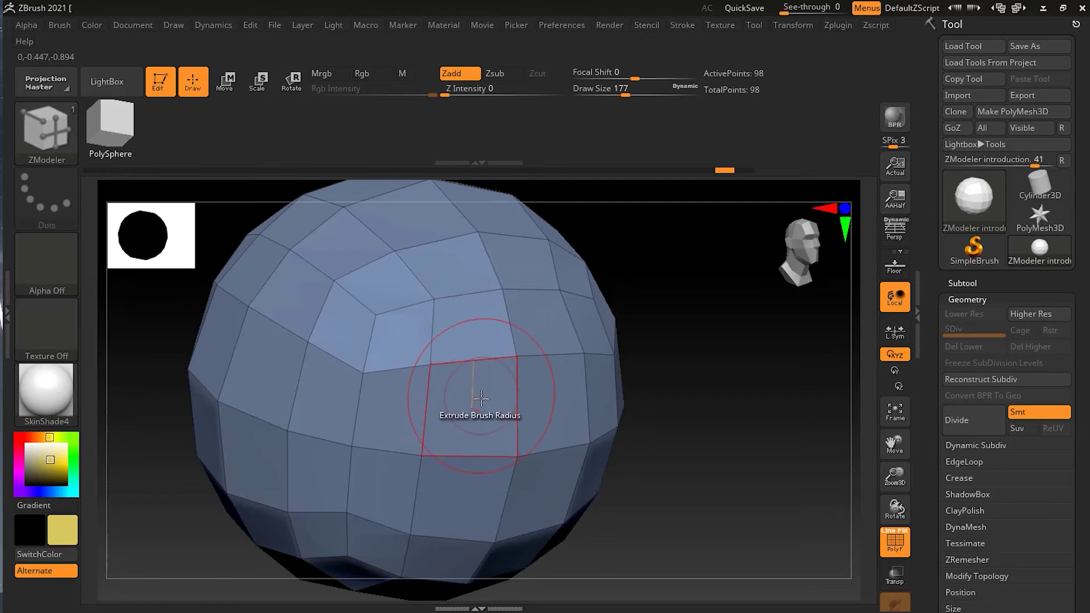
mouse_move(483, 409)
mouse_down()
mouse_move(516, 408)
mouse_move(494, 414)
mouse_up()
key(ctrl)
key(ctrl+z)
Step: Extrude the polygons at the sphere's right side outward as a detached patch without side walls, and expand the Subtool list
mouse_move(693, 414)
mouse_down()
mouse_move(720, 419)
mouse_move(712, 425)
mouse_up()
drag(776, 462, 615, 363)
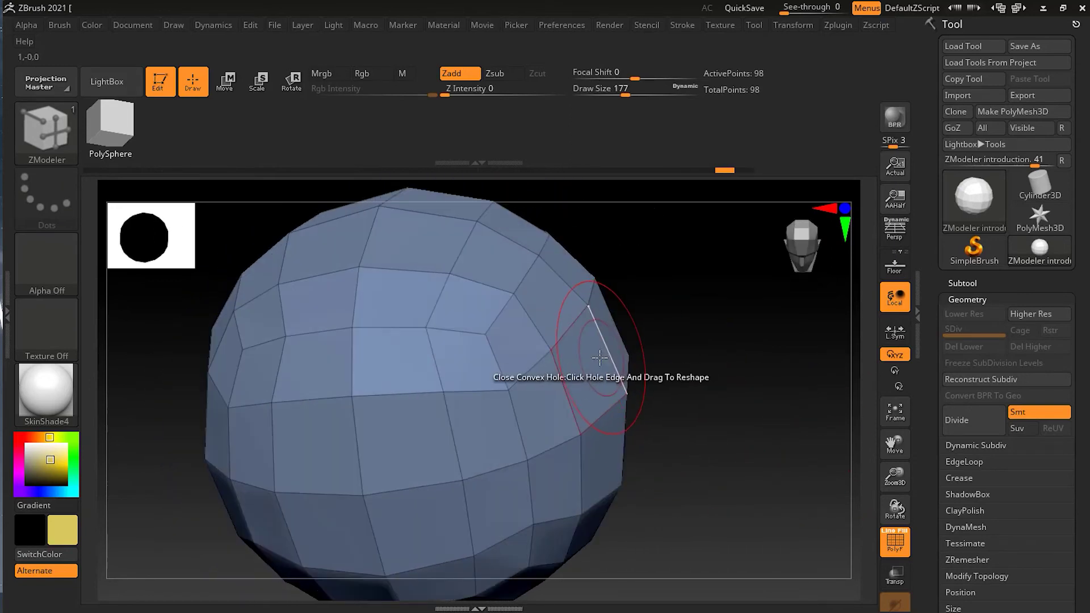
mouse_move(595, 363)
mouse_down()
mouse_move(651, 357)
mouse_move(640, 364)
mouse_move(680, 362)
mouse_move(680, 375)
mouse_up()
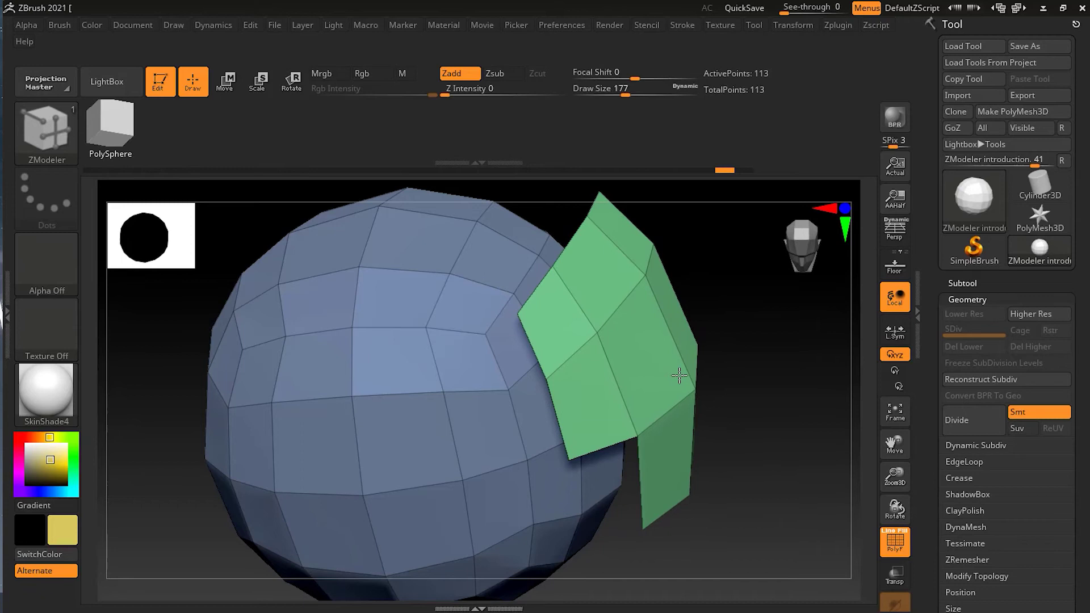
drag(679, 375, 653, 382)
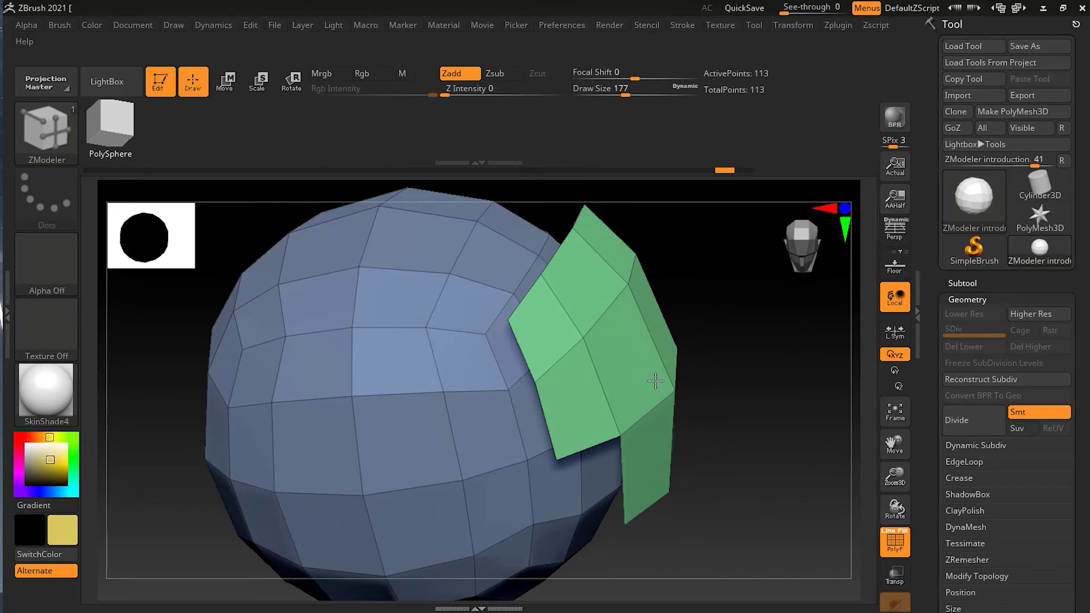
mouse_move(750, 384)
mouse_down()
mouse_move(762, 367)
mouse_move(740, 382)
mouse_move(781, 394)
mouse_move(737, 376)
mouse_up()
click(988, 282)
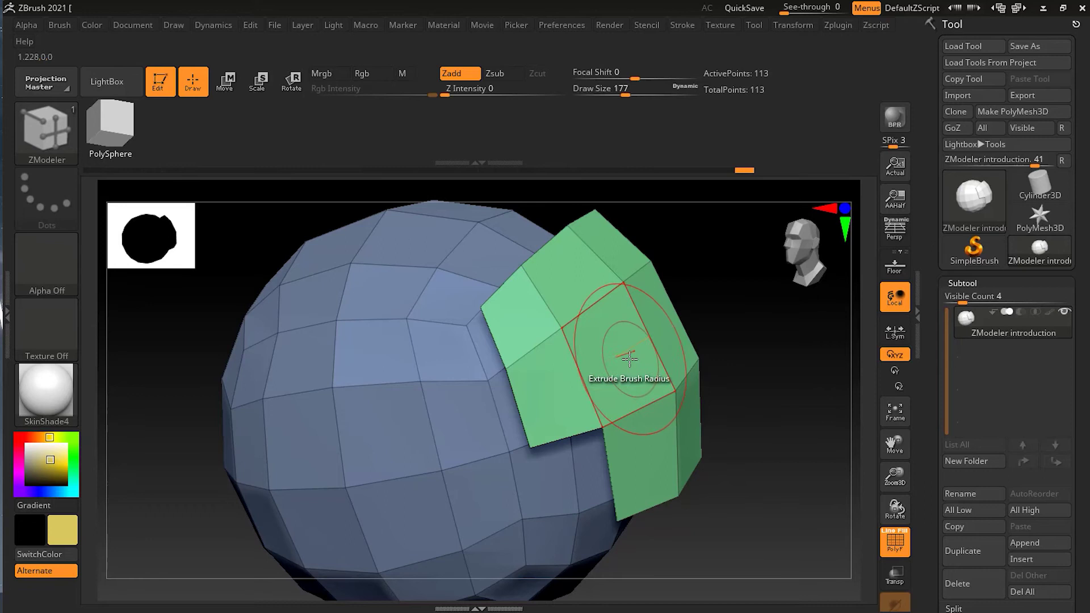
Step: Extrude a second detached patch from the sphere's front polygons, and undo both patches
drag(374, 434, 285, 512)
mouse_move(753, 527)
mouse_down()
mouse_move(815, 523)
mouse_move(837, 540)
mouse_move(802, 540)
mouse_move(761, 518)
mouse_move(764, 506)
mouse_up()
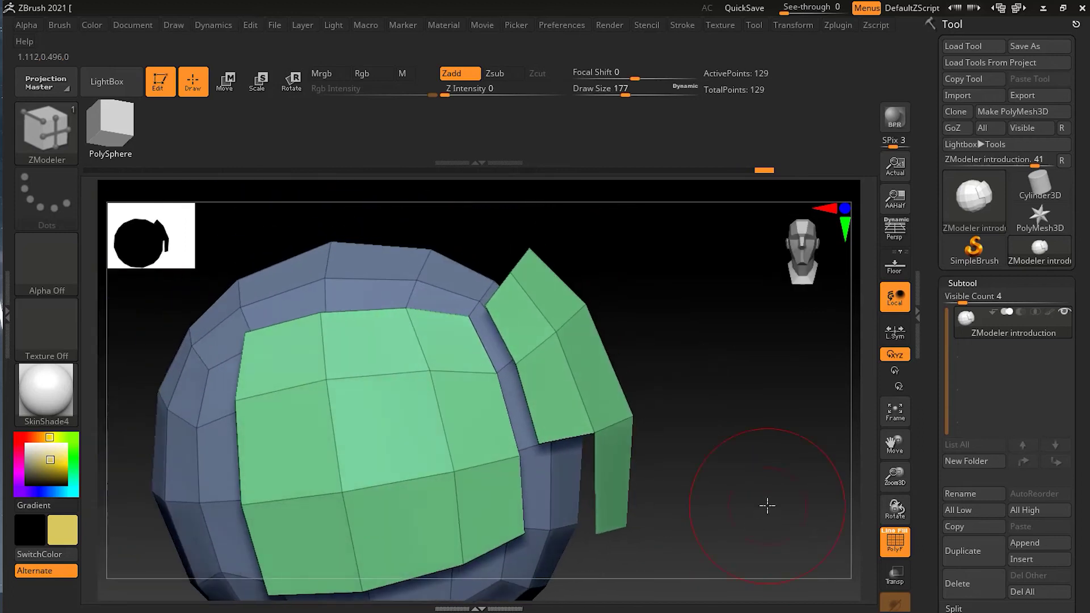
key(ctrl)
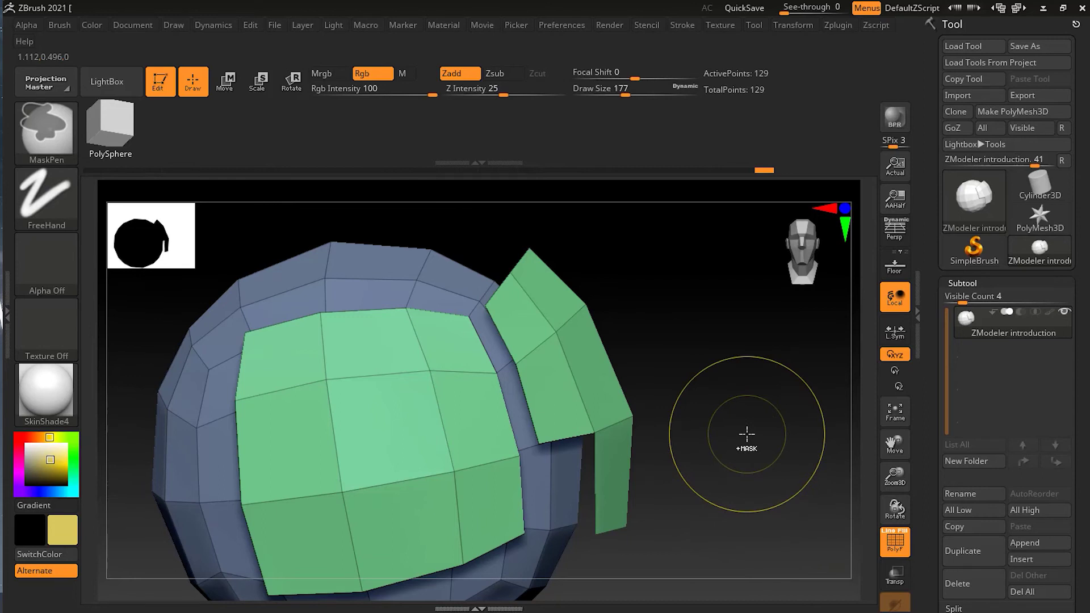
key(ctrl+z)
key(ctrl+z)
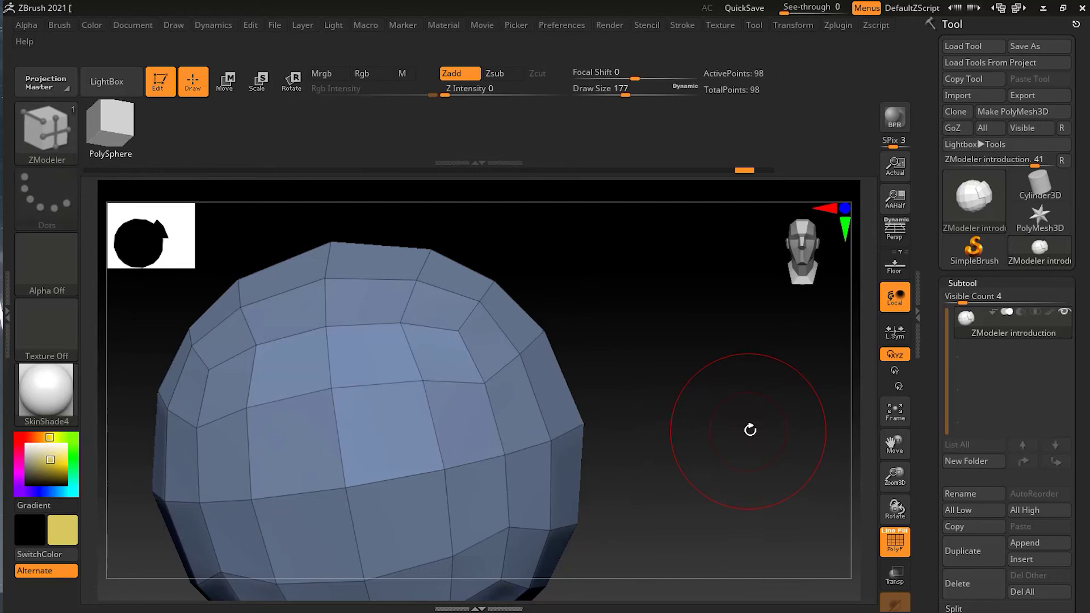
key(ctrl+z)
Step: Pull the Brush Radius polygons at the sphere's right side outward, switching from extruding to moving them without new side polygons
drag(717, 380, 779, 425)
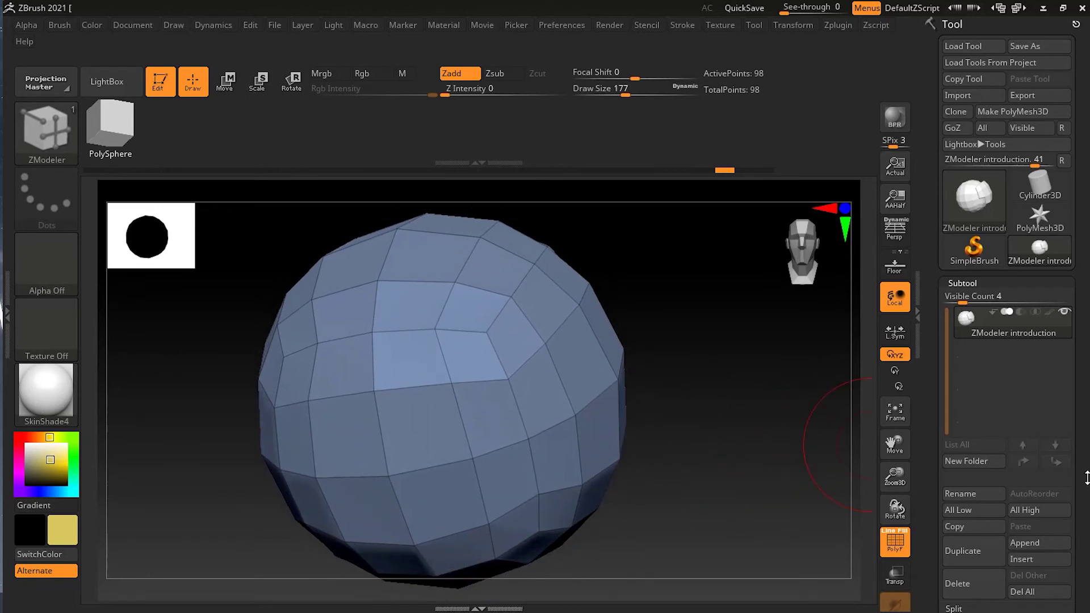
scroll(996, 479, down, 5)
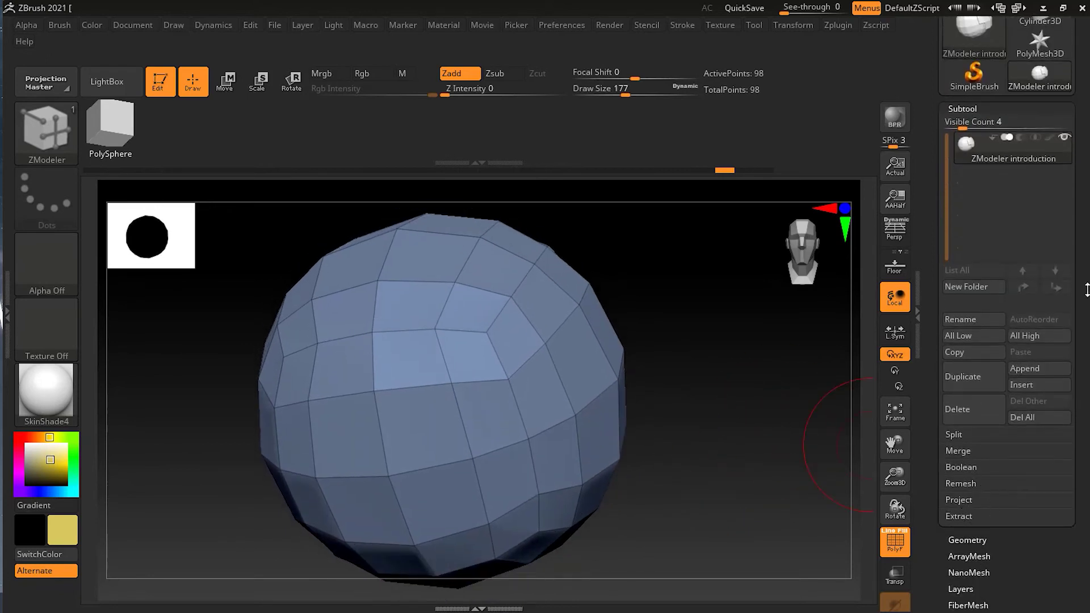
drag(1087, 289, 1088, 394)
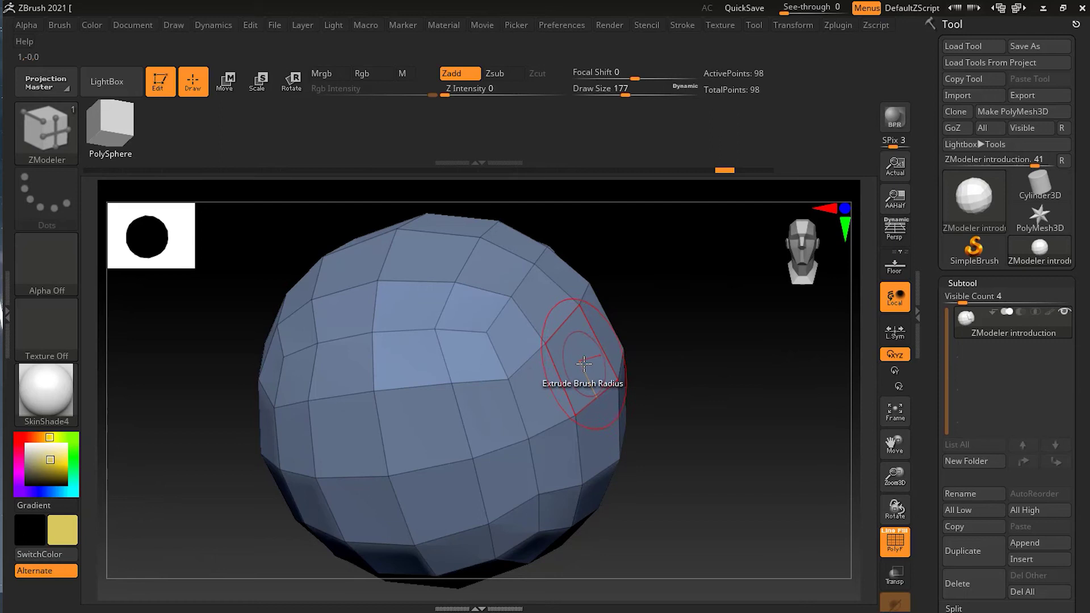
drag(584, 363, 676, 353)
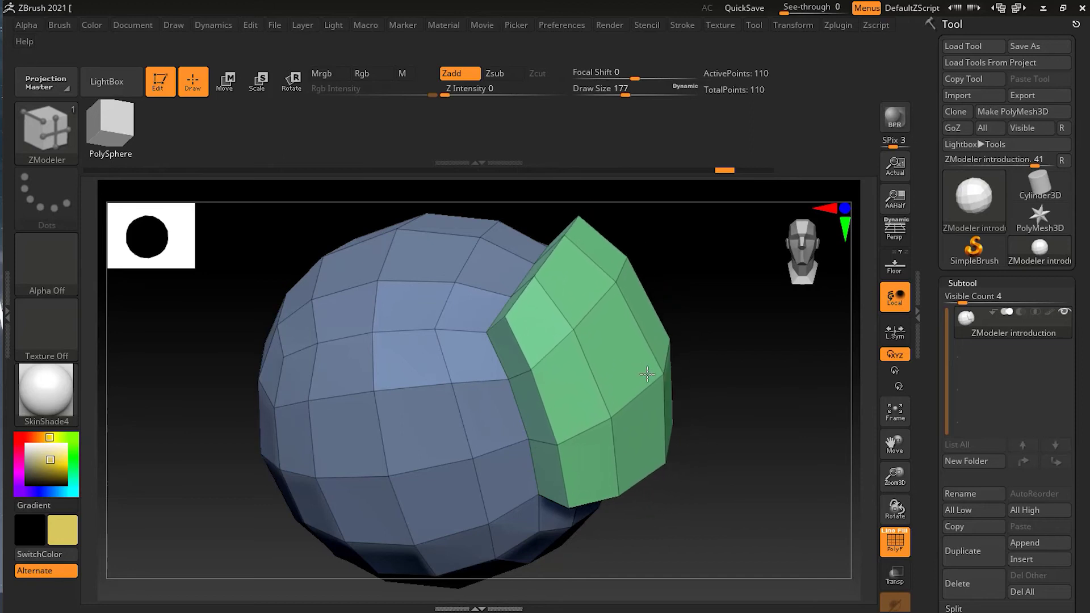
click(661, 368)
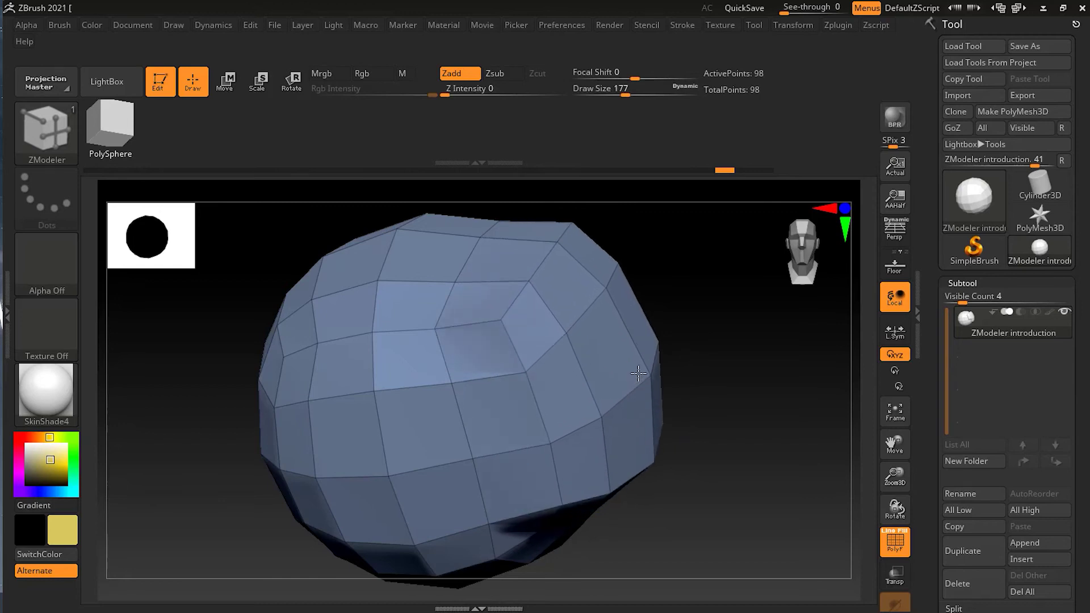
click(624, 382)
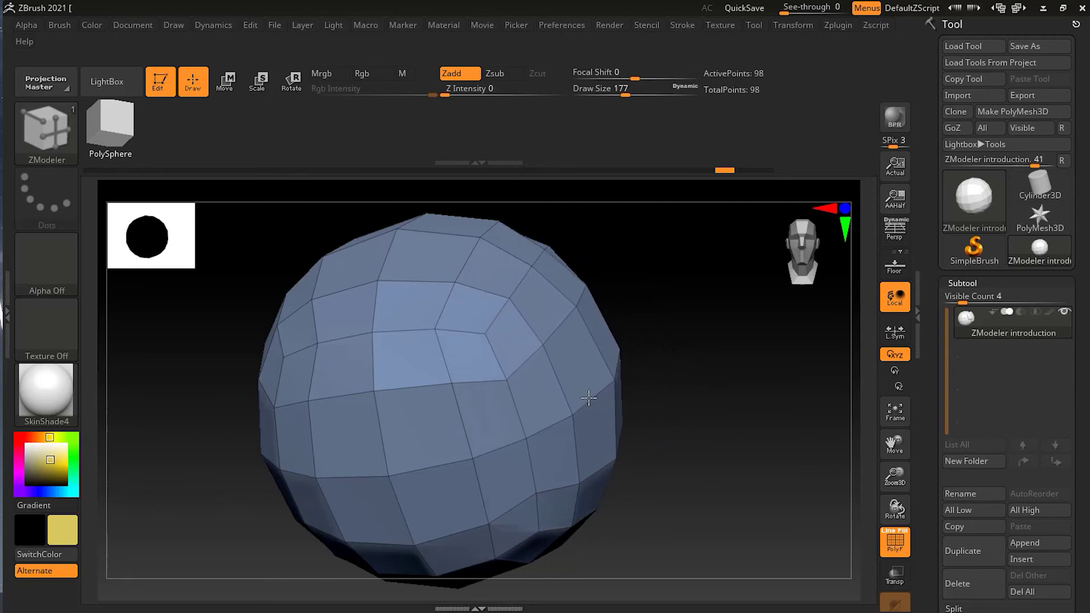
mouse_move(653, 370)
shift+mouse_down()
mouse_move(688, 359)
mouse_move(591, 406)
mouse_move(673, 369)
shift+mouse_up()
mouse_move(743, 375)
mouse_down()
mouse_move(733, 304)
mouse_move(761, 369)
mouse_move(749, 394)
mouse_move(733, 369)
mouse_up()
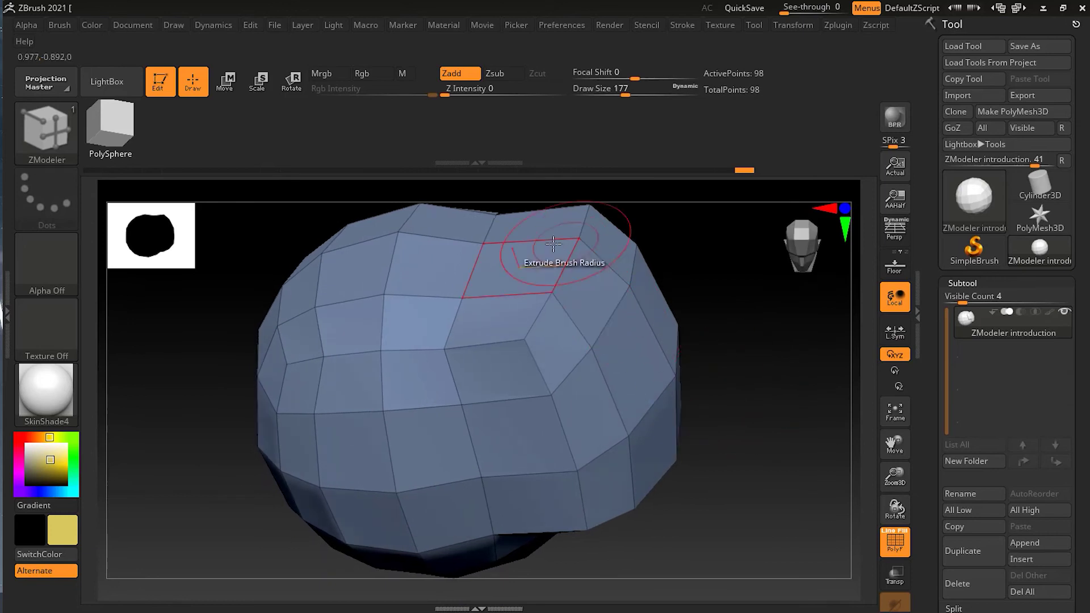
Step: Extrude the Brush Radius polygons on the opposite side of the sphere outward with connecting side polygons
drag(732, 431, 658, 409)
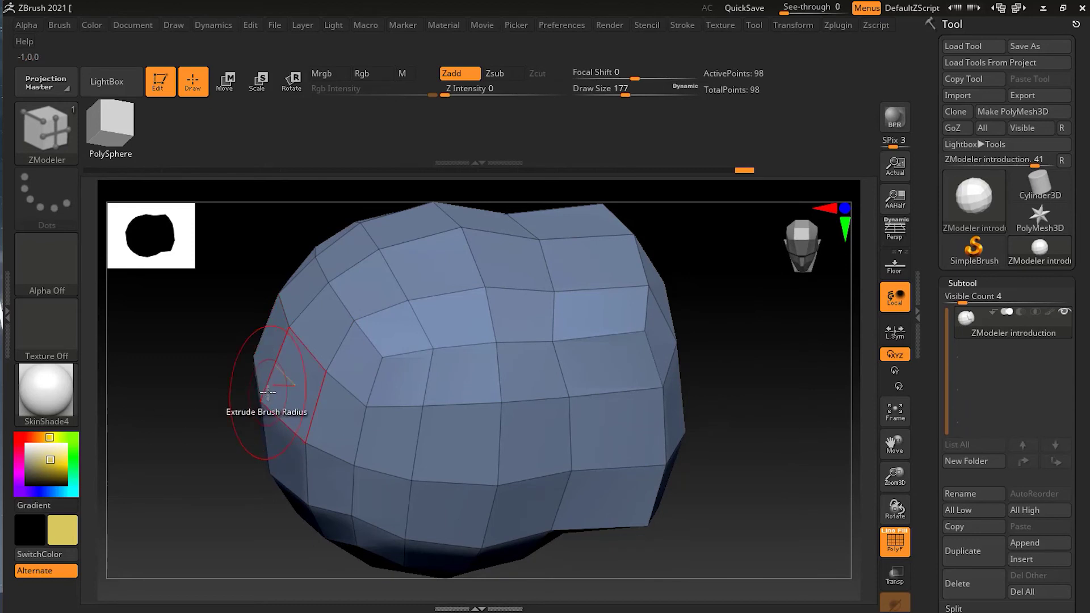
drag(267, 392, 233, 434)
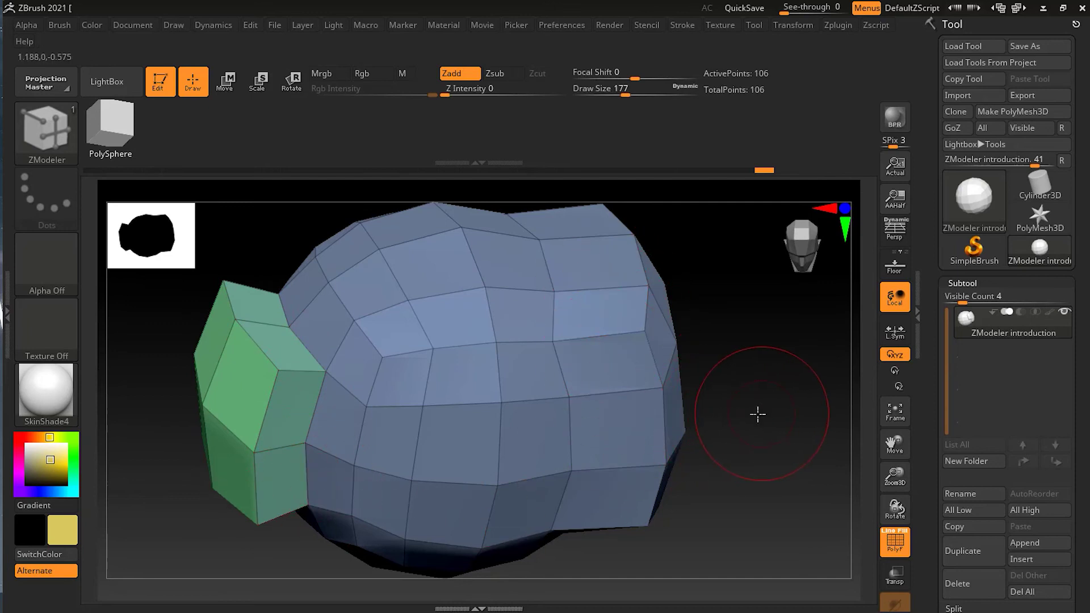
drag(757, 413, 694, 402)
mouse_move(777, 448)
mouse_down()
mouse_move(810, 436)
mouse_move(800, 465)
mouse_move(738, 437)
mouse_up()
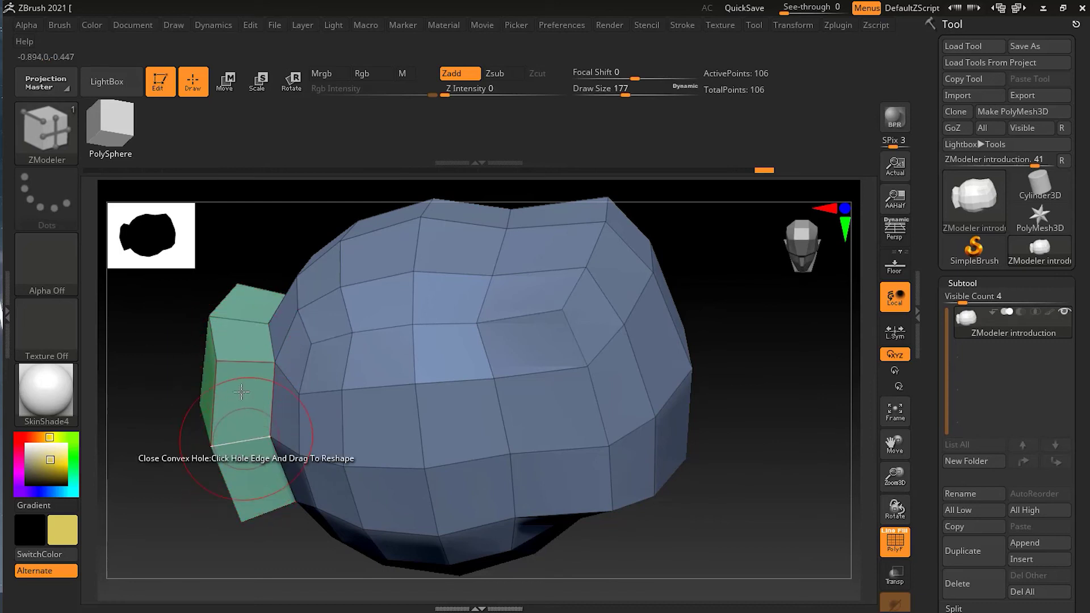
Step: Set the target of the polygon Extrude action to Polyloop & Polygroup
drag(167, 488, 182, 486)
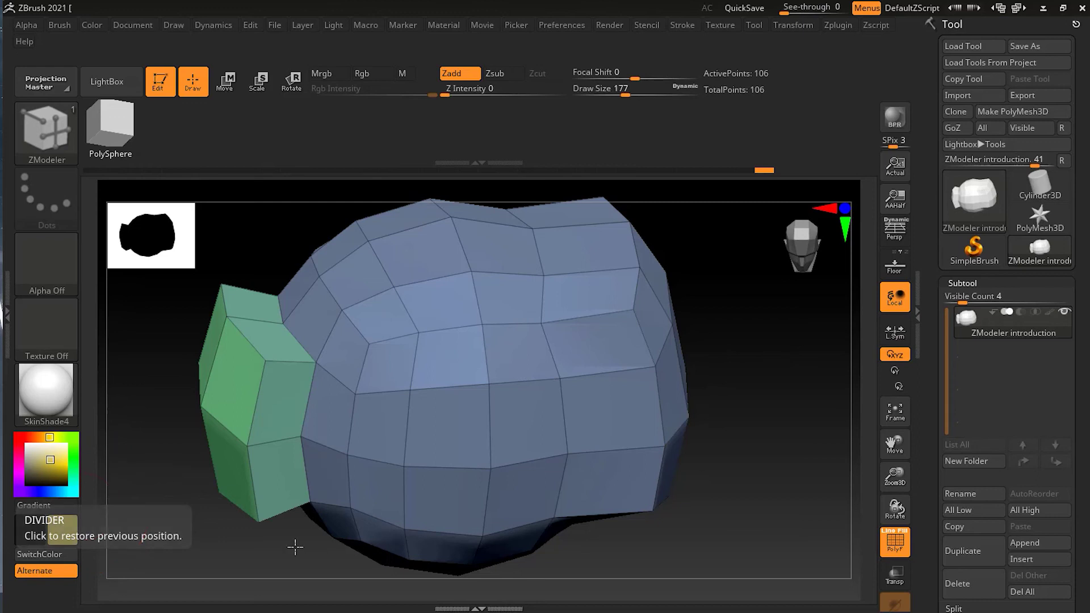
drag(301, 550, 307, 552)
drag(749, 533, 721, 558)
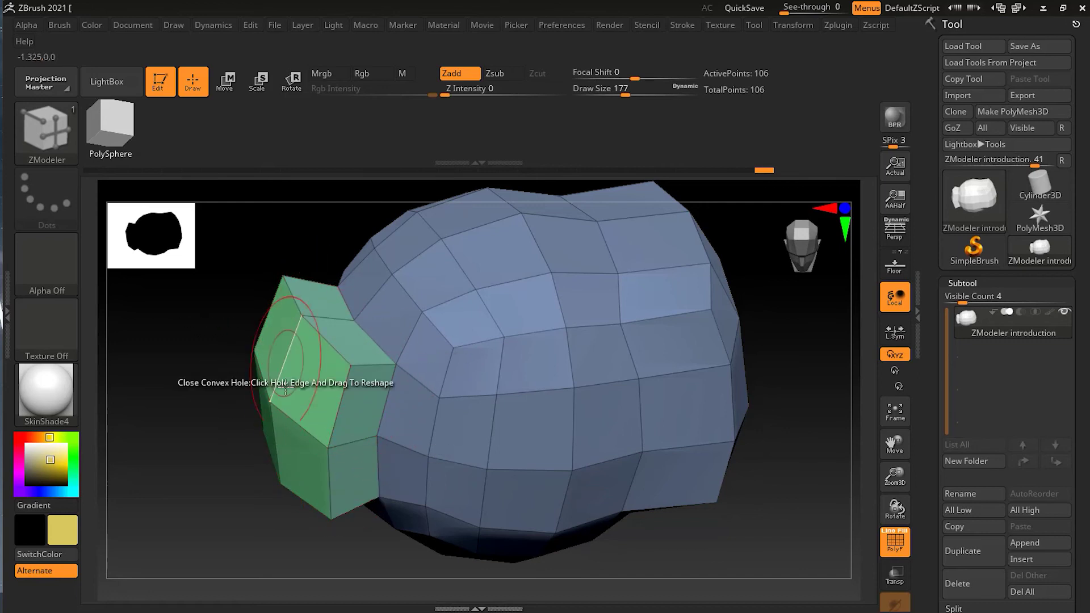
drag(227, 513, 240, 514)
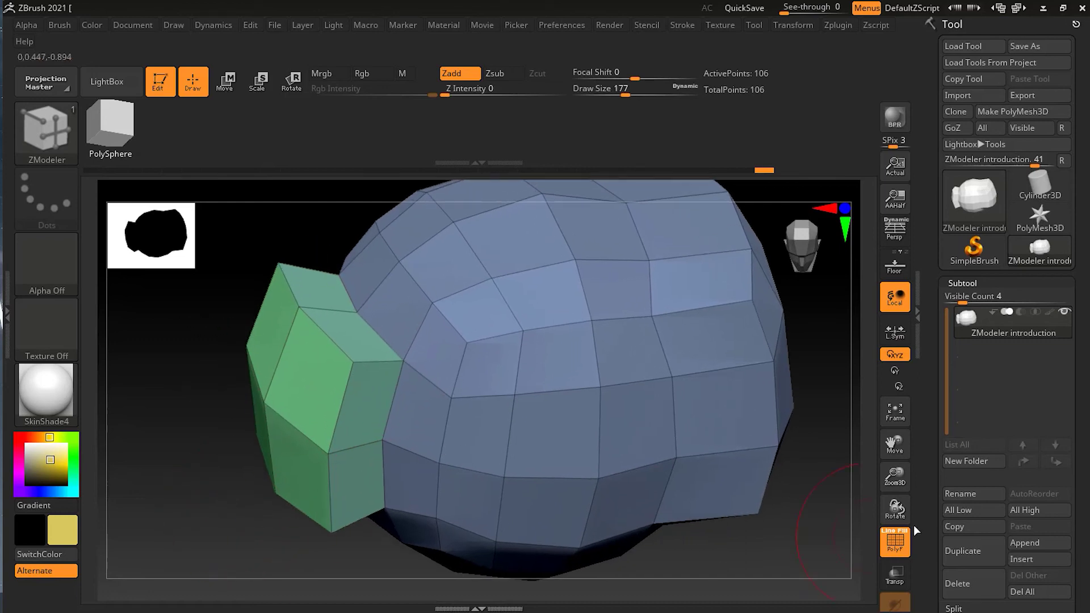
drag(778, 540, 799, 493)
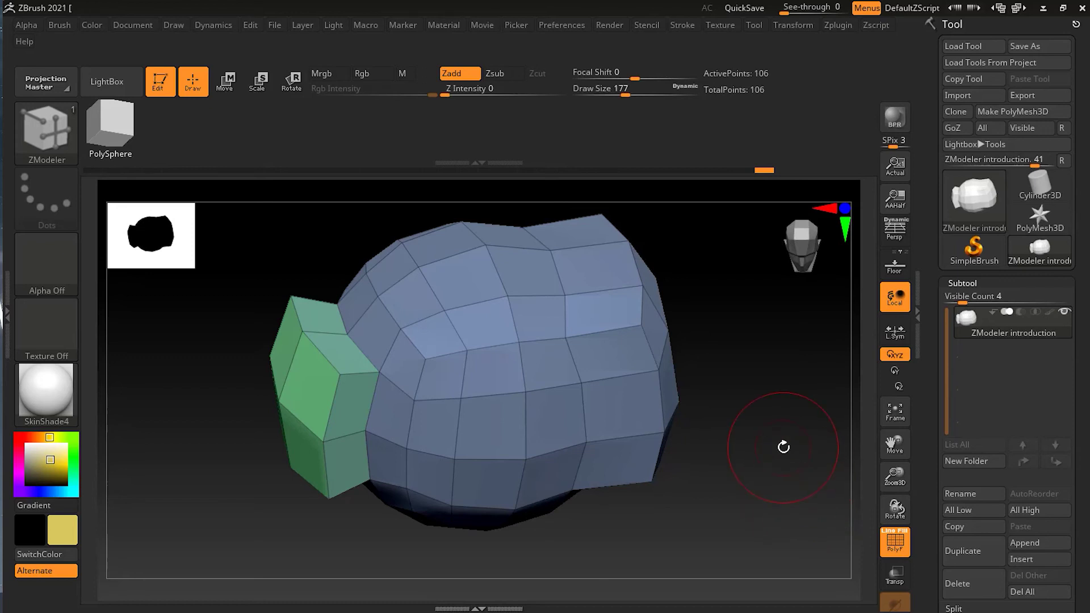
drag(749, 457, 718, 426)
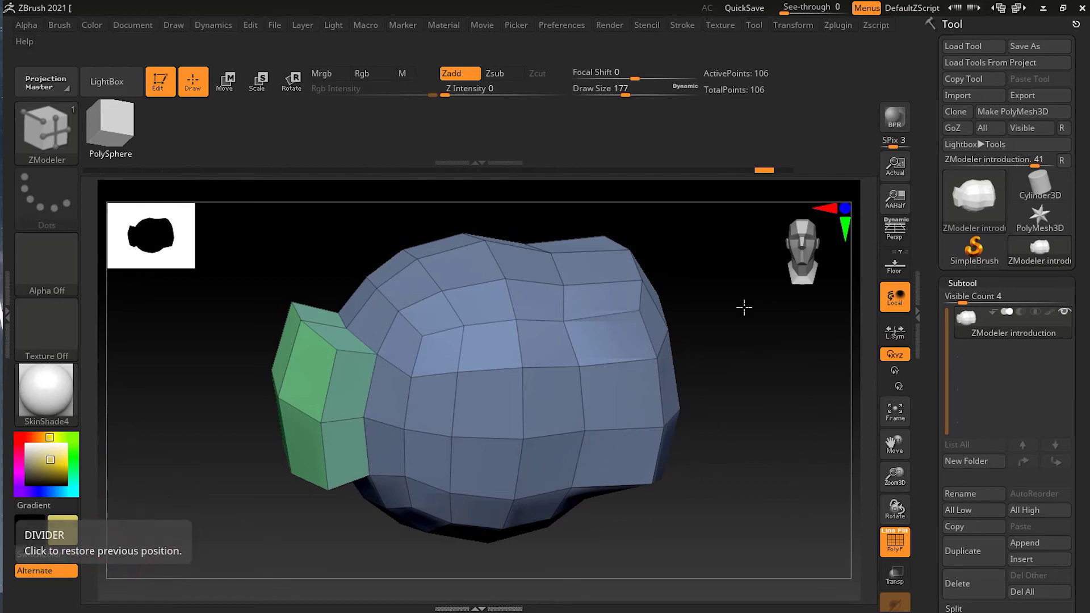
key(space)
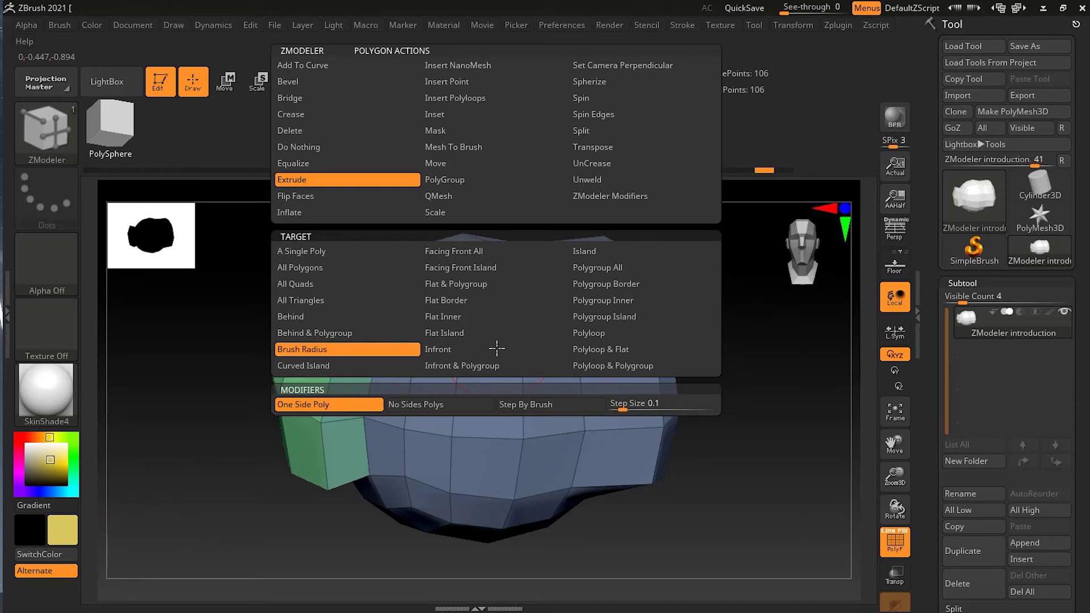
click(608, 365)
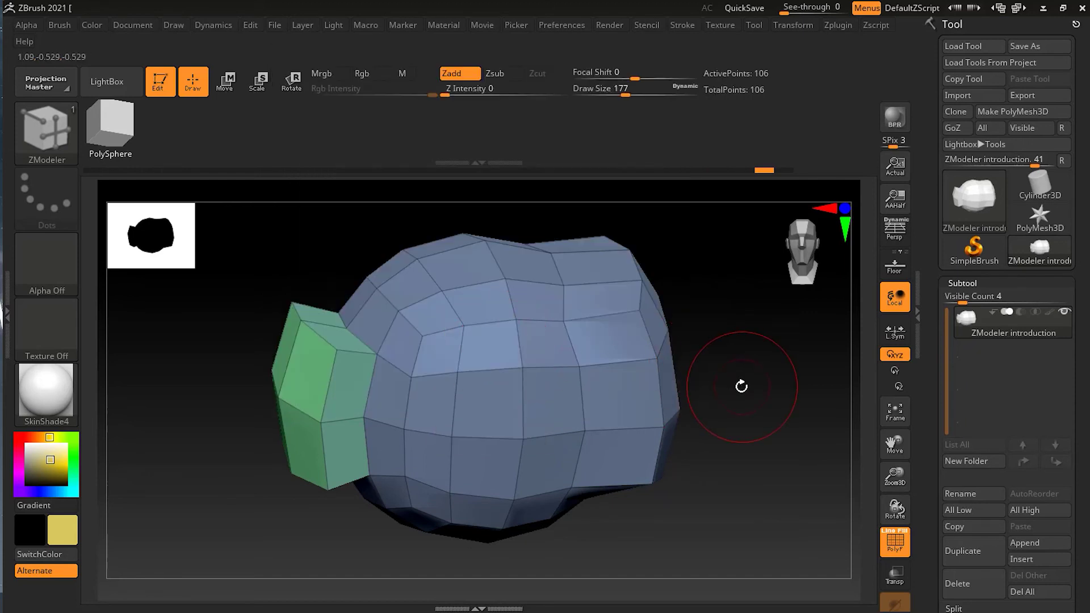
Step: Try extruding a polyloop of the blue polygroup, first around the sphere's middle and again at its far side, undoing each attempt
mouse_move(733, 366)
mouse_down()
mouse_move(689, 390)
mouse_move(737, 348)
mouse_up()
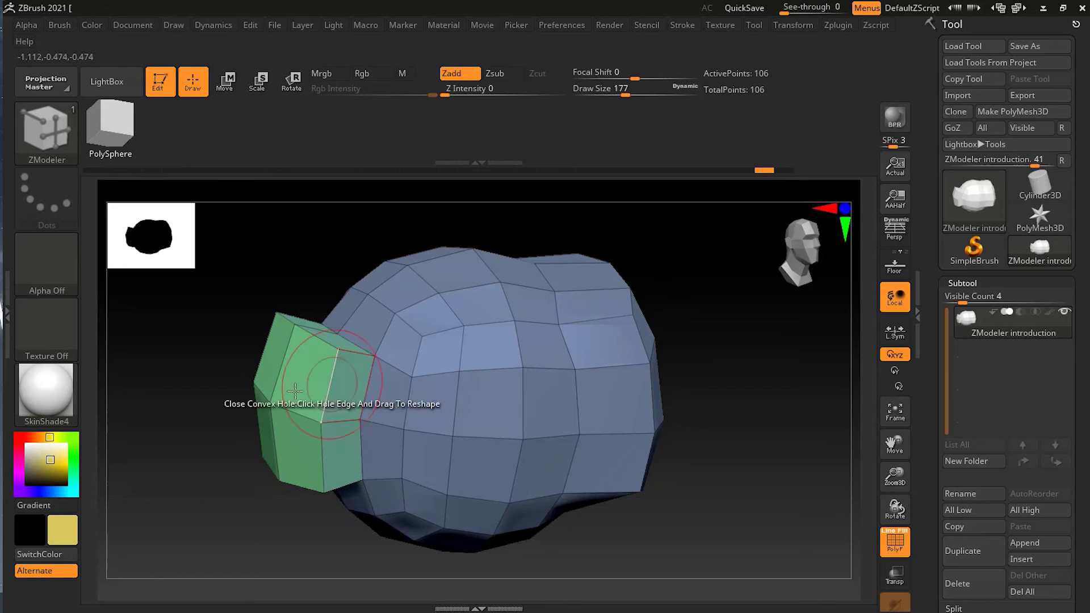
drag(288, 531, 432, 509)
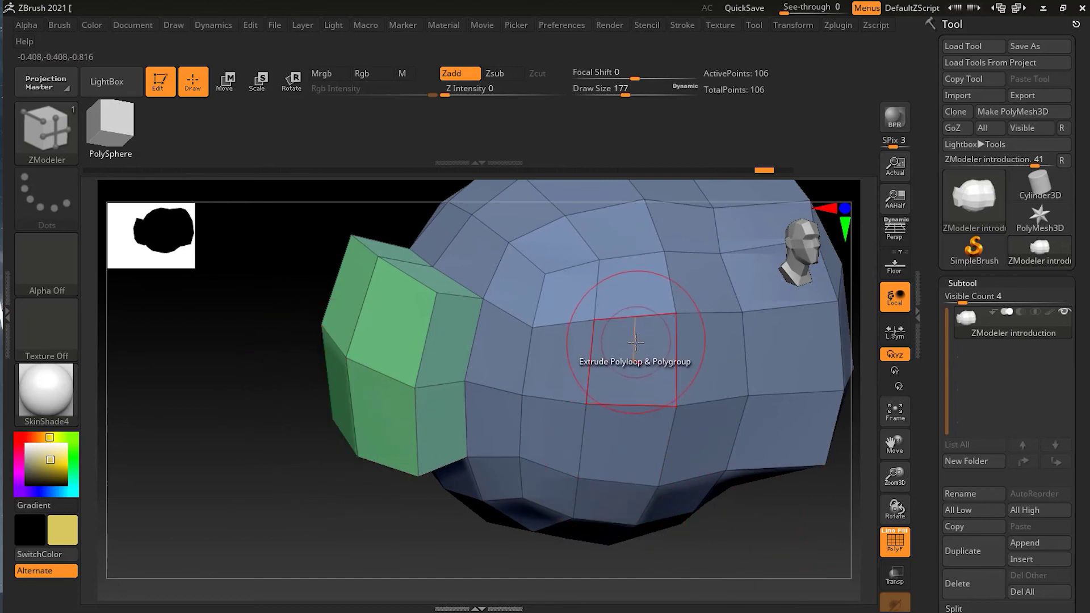
drag(638, 344, 827, 365)
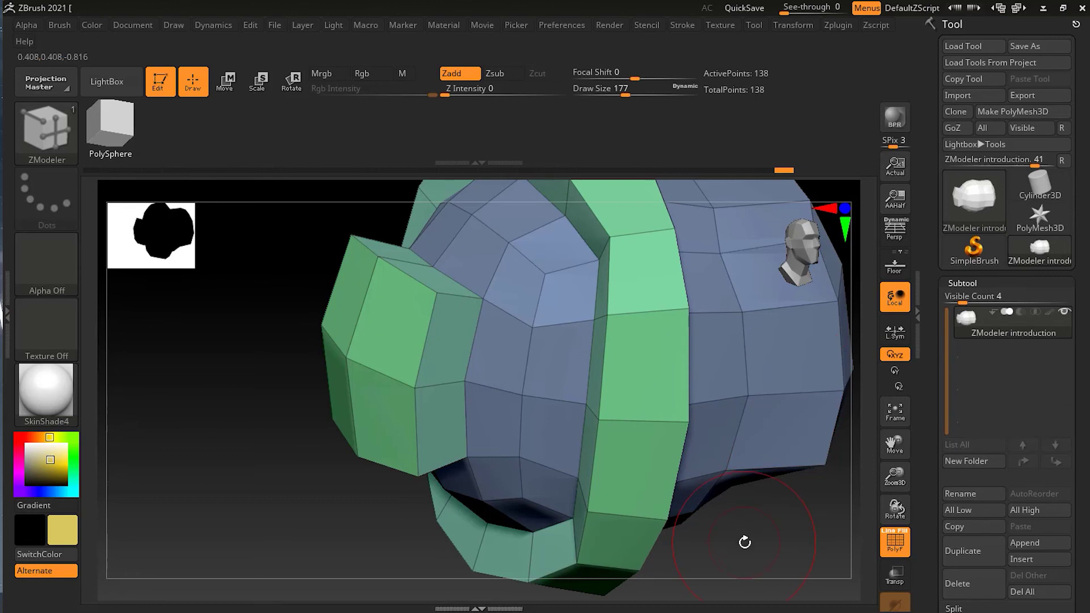
key(ctrl+z)
key(f)
drag(734, 504, 638, 521)
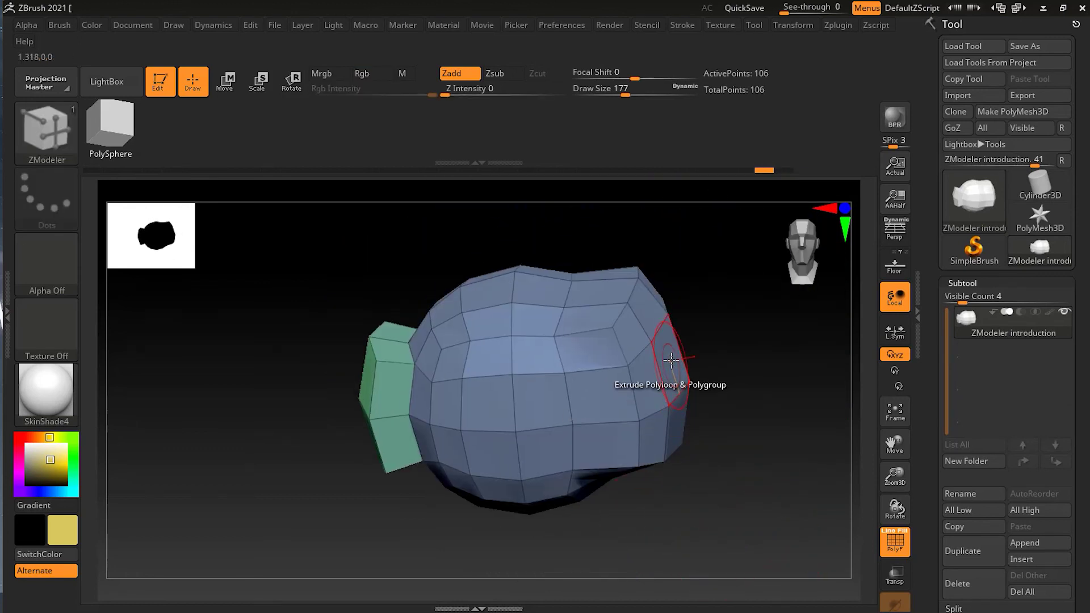
drag(668, 352, 630, 377)
key(ctrl+z)
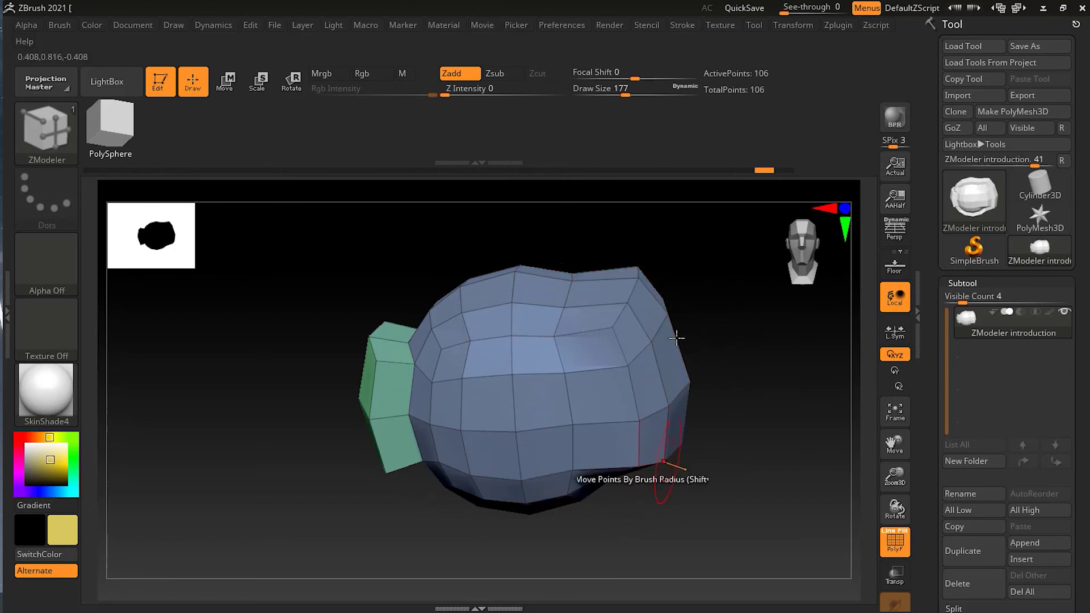
Step: Try extruding the polyloop on the outer face of the green polygroup outward
drag(652, 545, 791, 511)
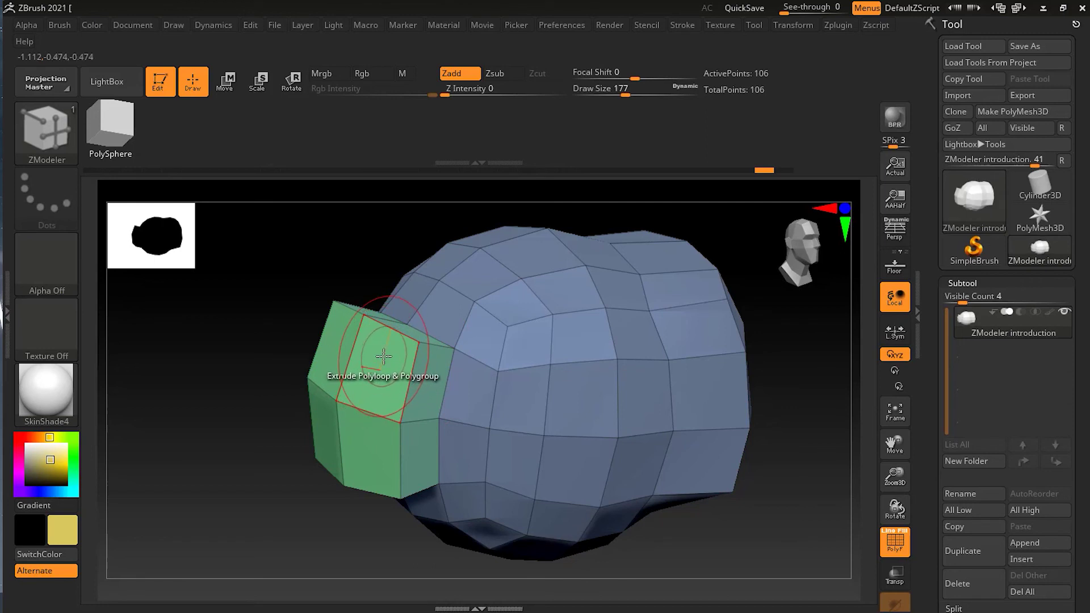
drag(384, 356, 303, 360)
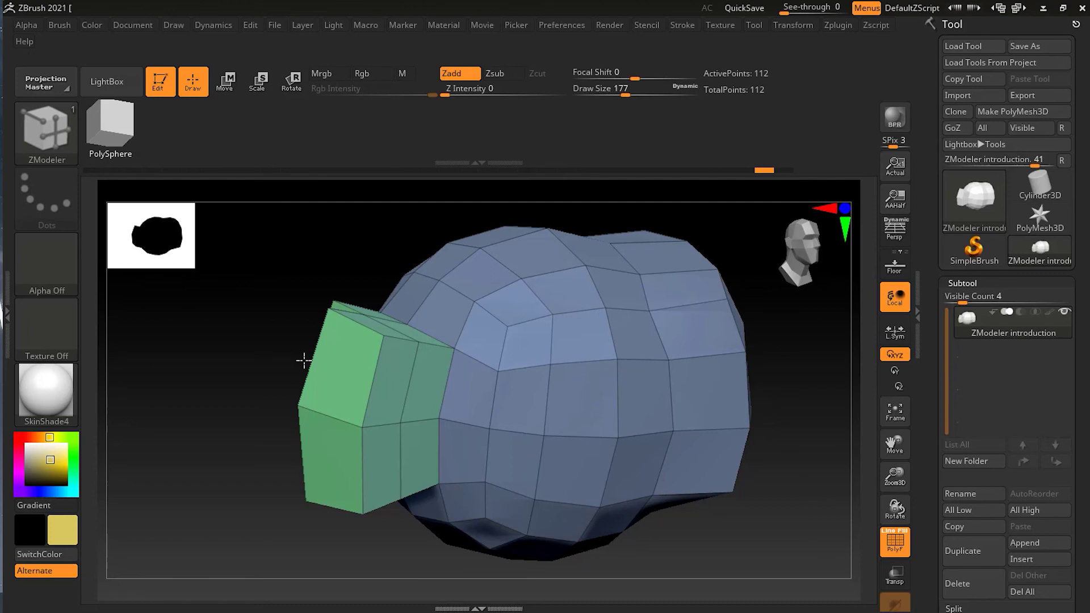
drag(314, 360, 327, 361)
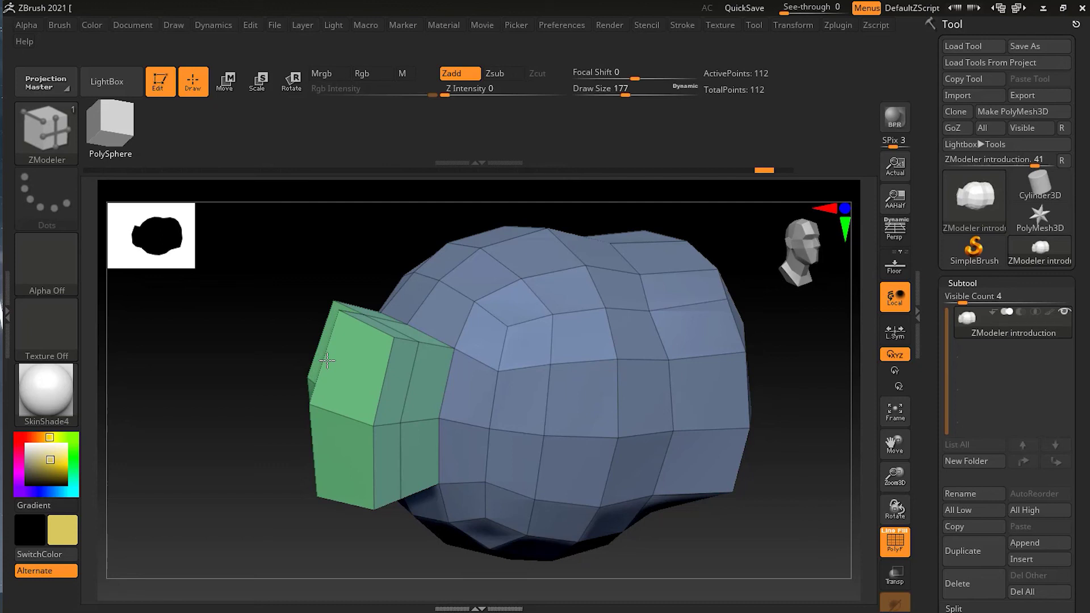
drag(327, 361, 301, 375)
click(301, 375)
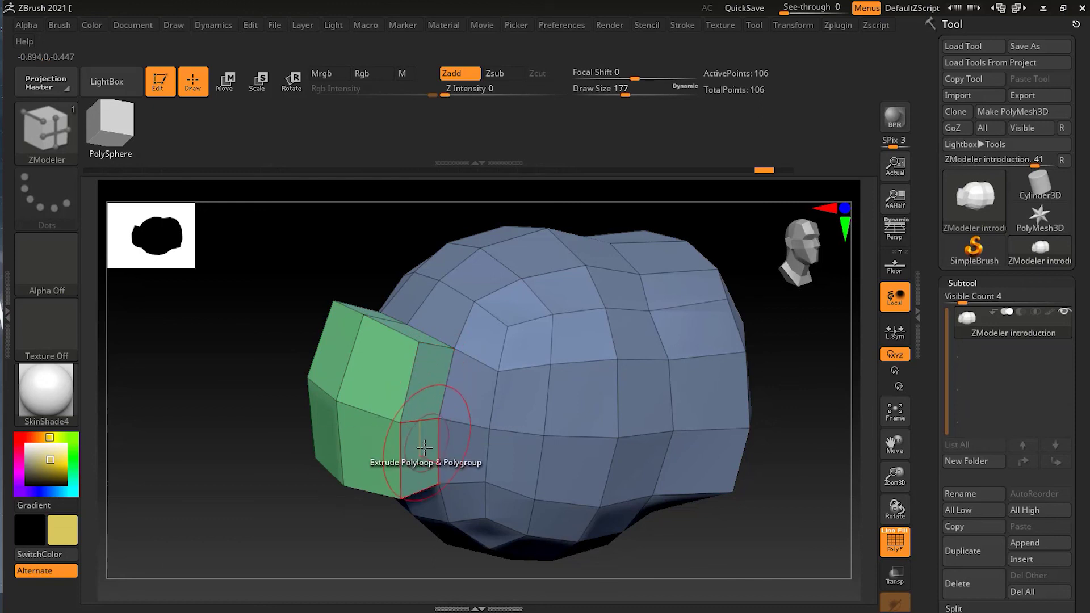
Step: Extrude the polyloop around the green polygroup's sides outward twice, and extrude the polyloop crossing the widened rim
drag(429, 379, 504, 403)
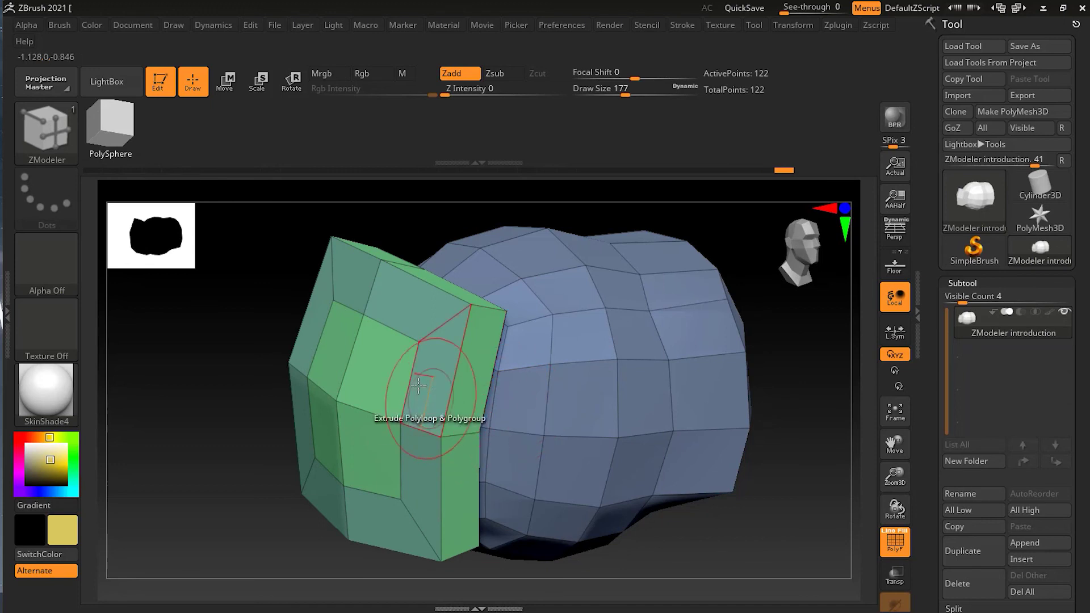
drag(458, 291, 570, 270)
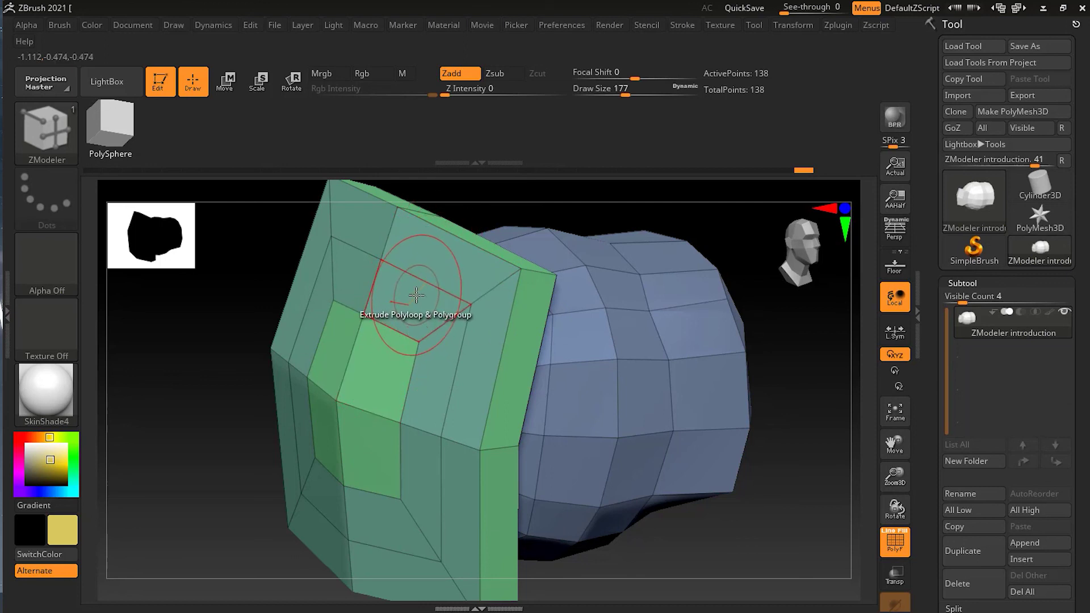
drag(416, 295, 376, 306)
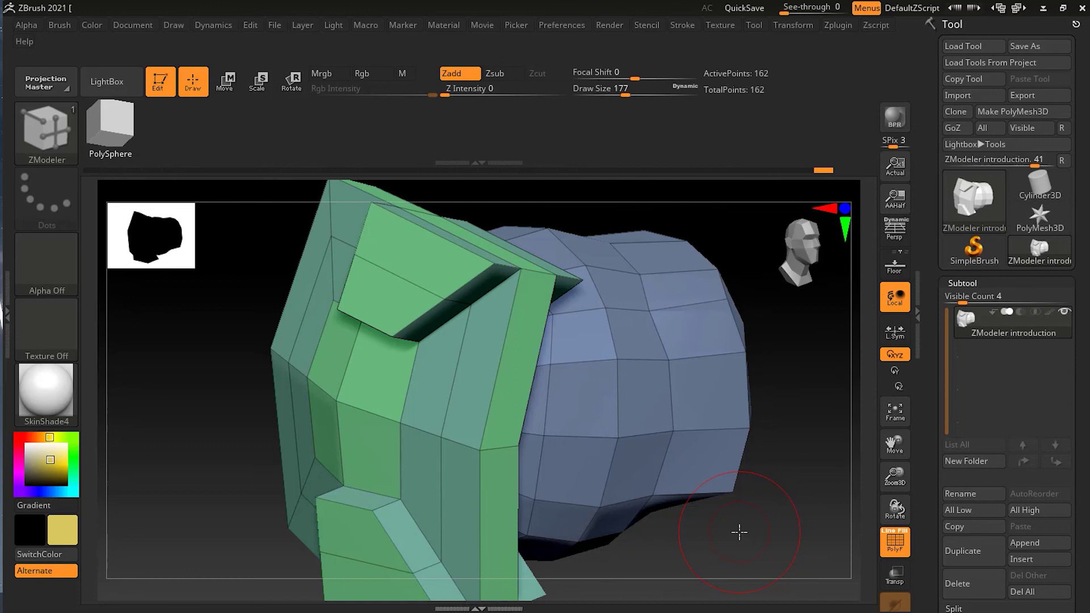
drag(743, 529, 721, 483)
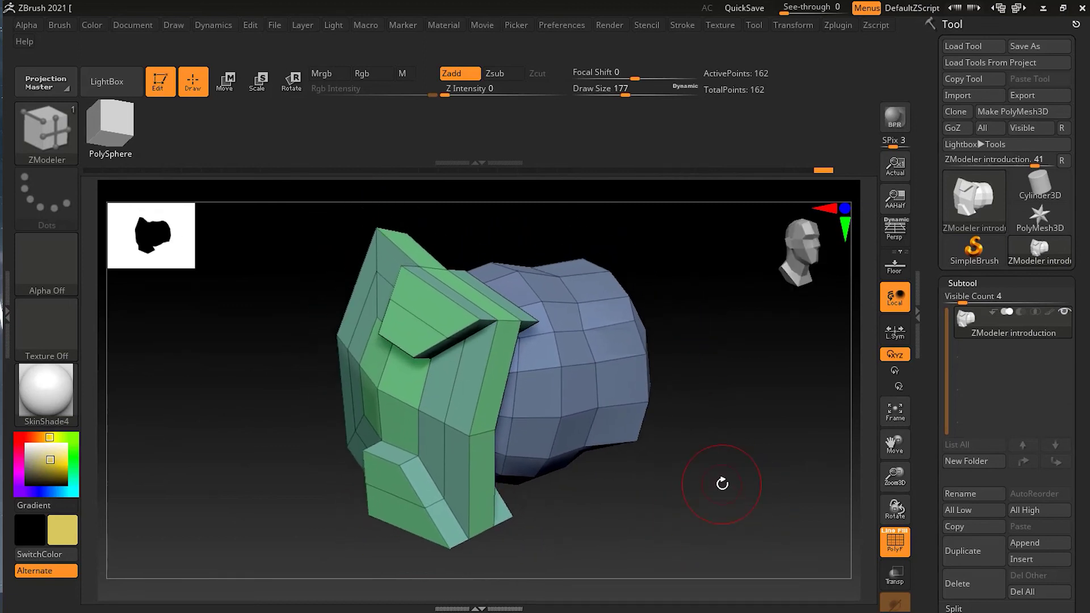